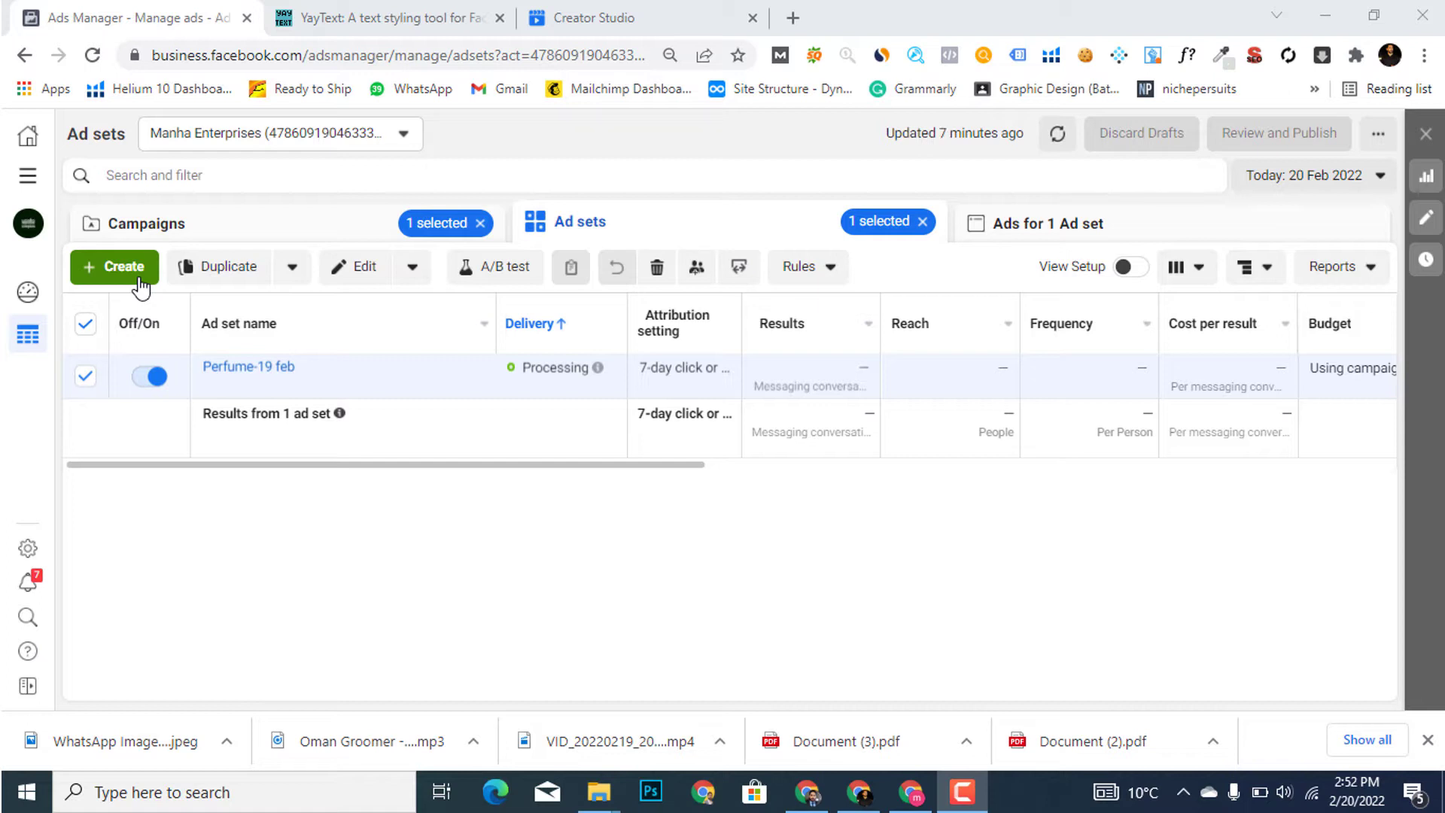
Create a new campaign with the Reach objective, keep its default campaign settings and continue to the ad set
click(140, 286)
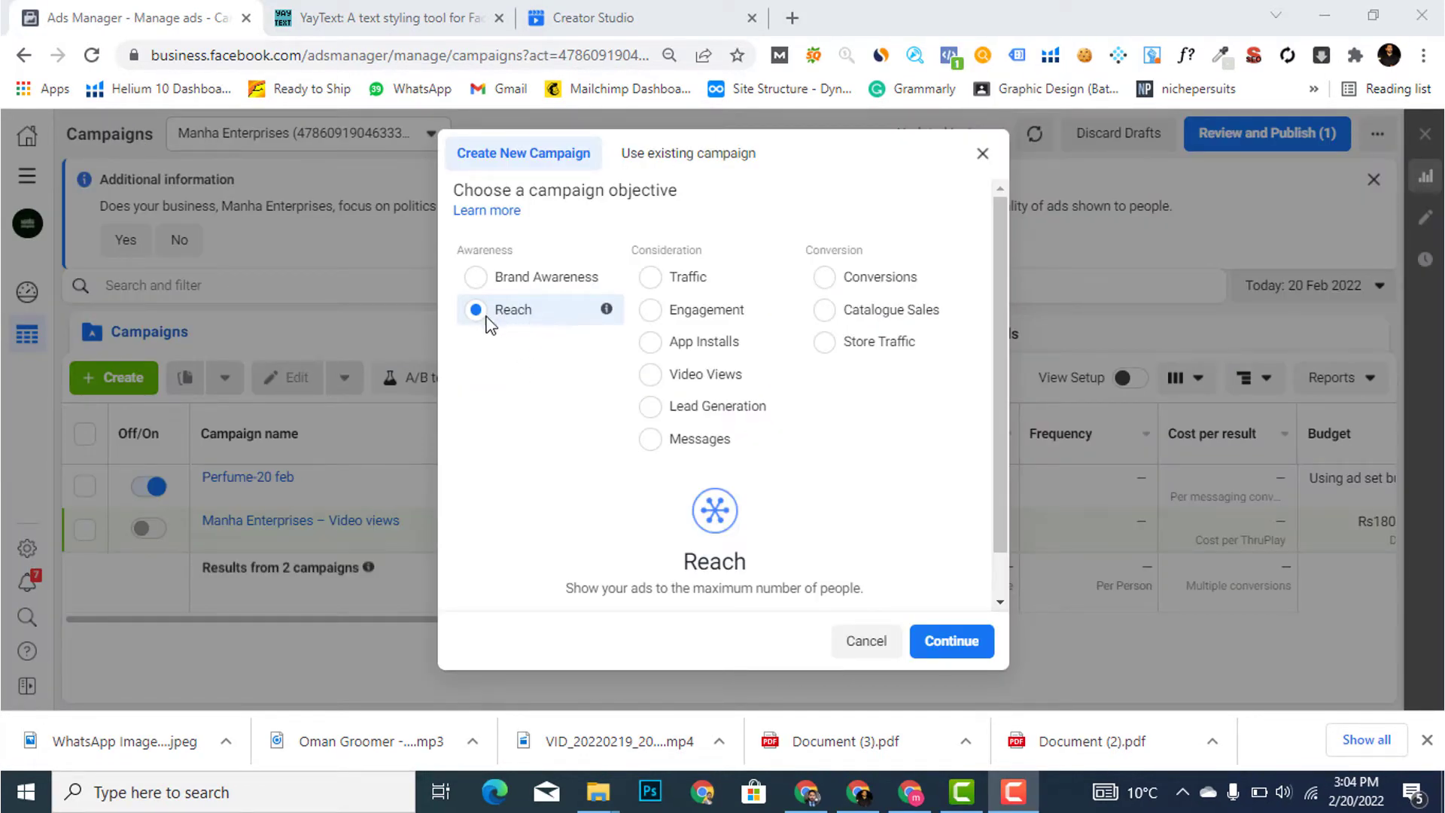
click(953, 640)
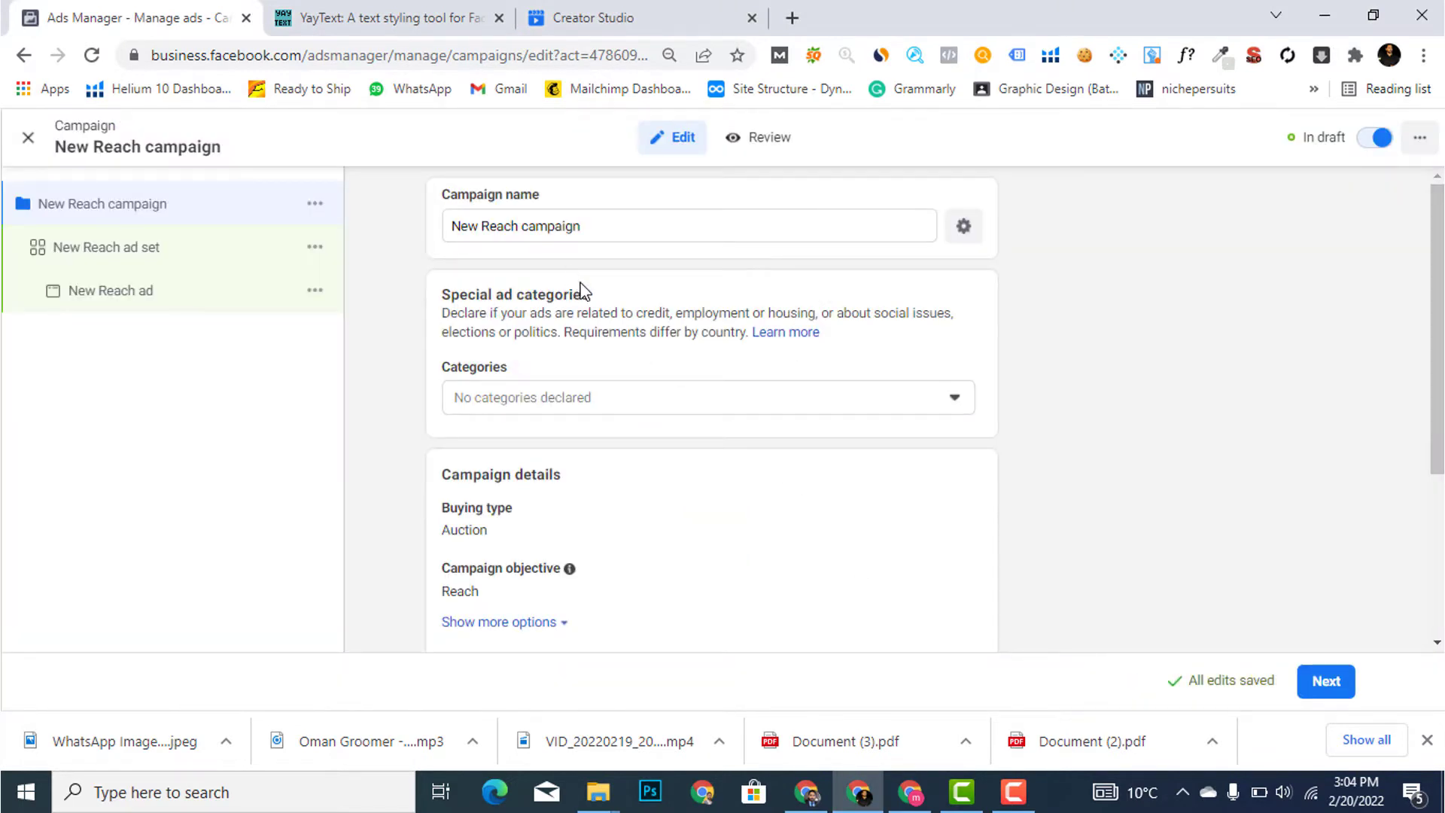
drag(594, 234, 335, 219)
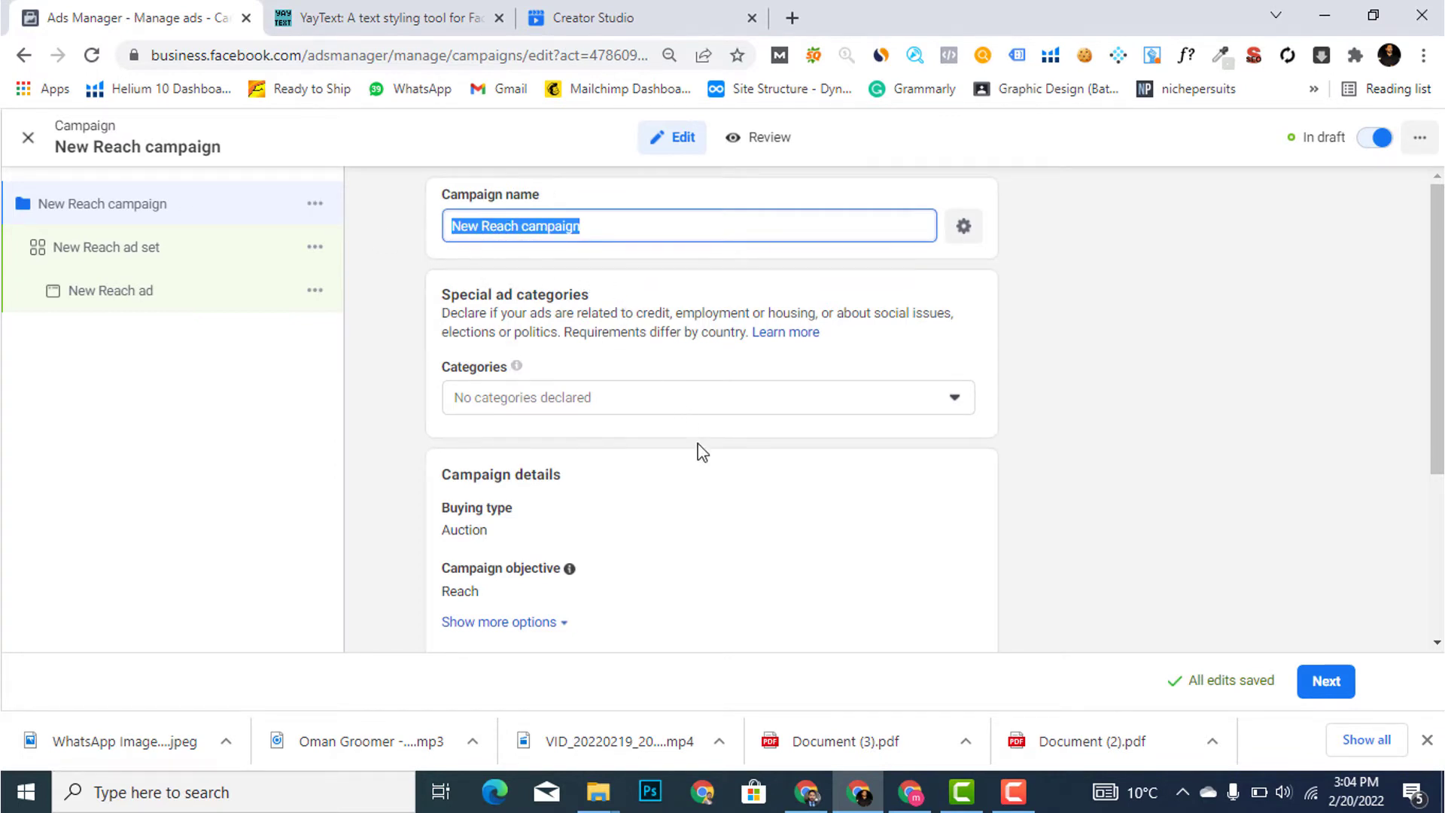
scroll(699, 464, down, 2)
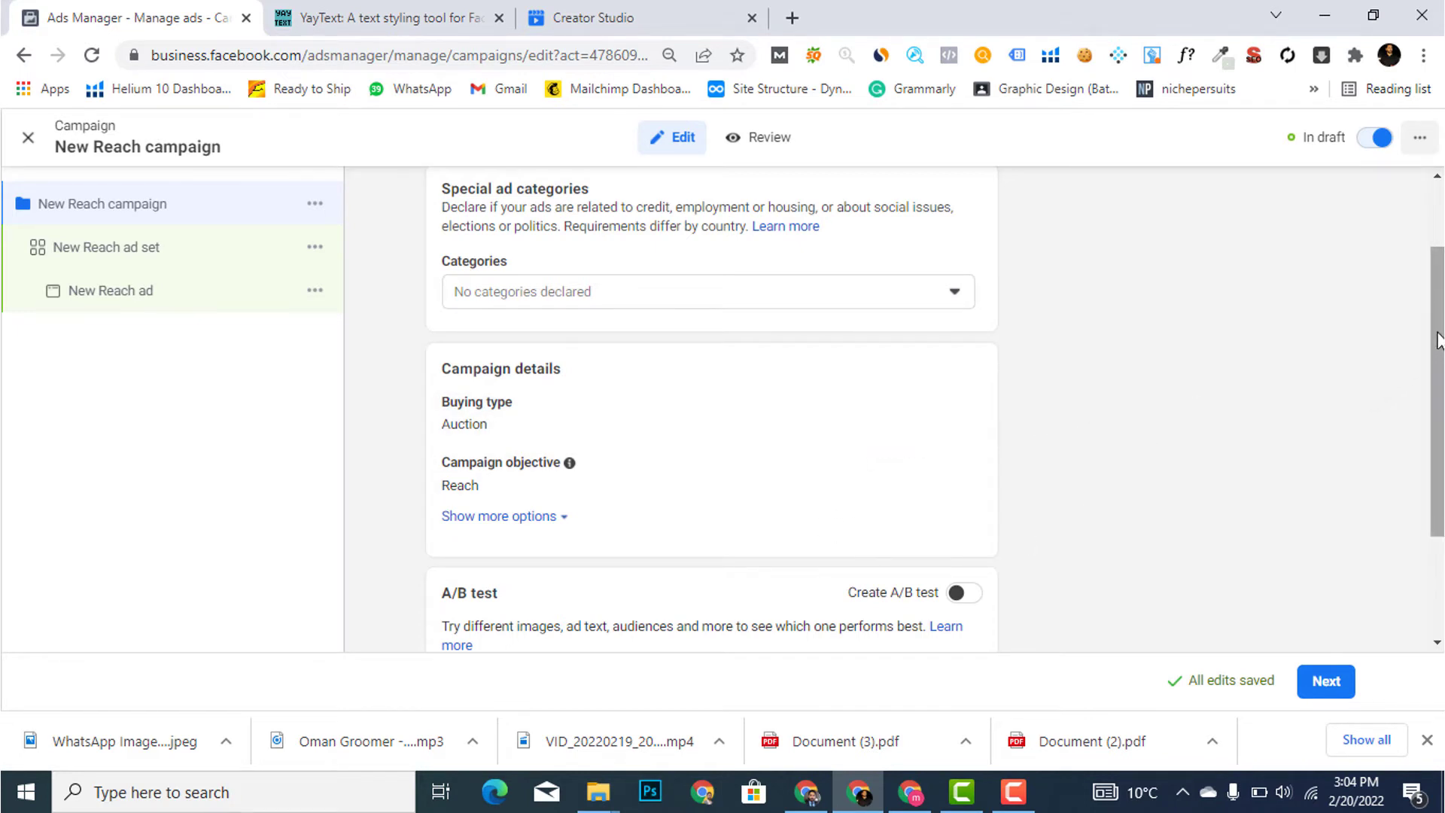
drag(1438, 339, 1438, 437)
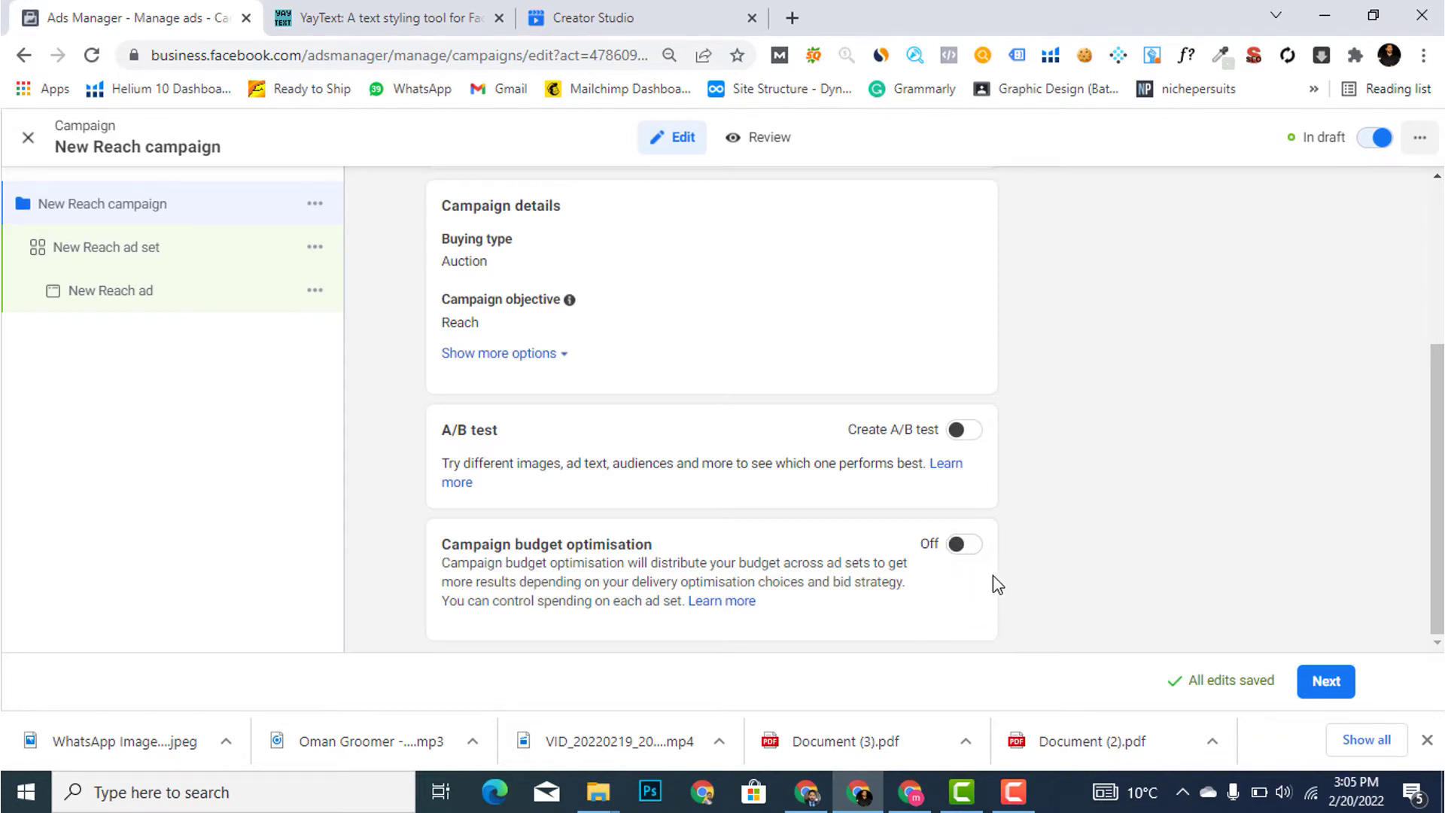
click(1326, 680)
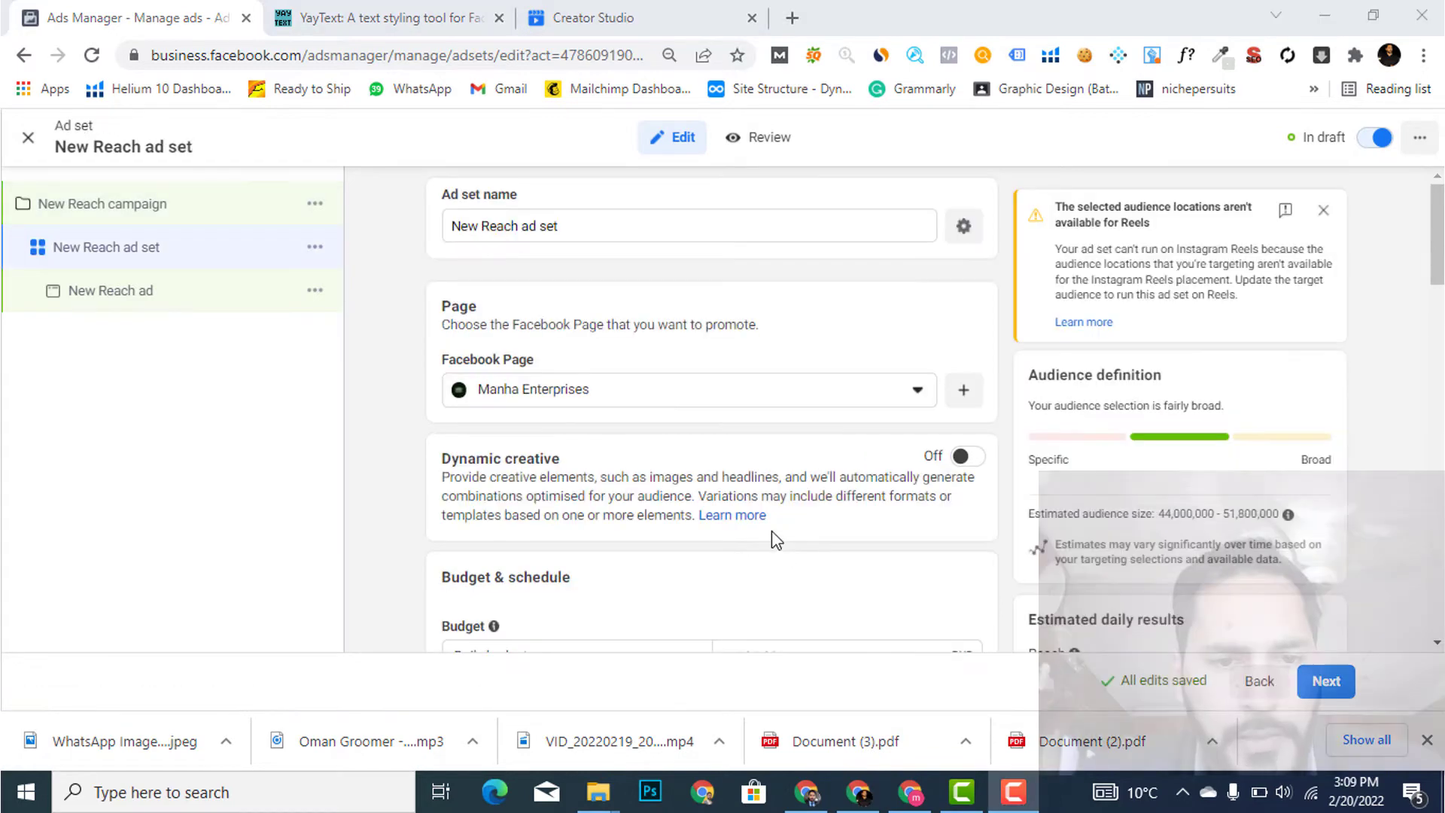
Examine the ad set's budget and schedule settings, including the available budget types, start date, end date and ad scheduling
scroll(753, 527, down, 3)
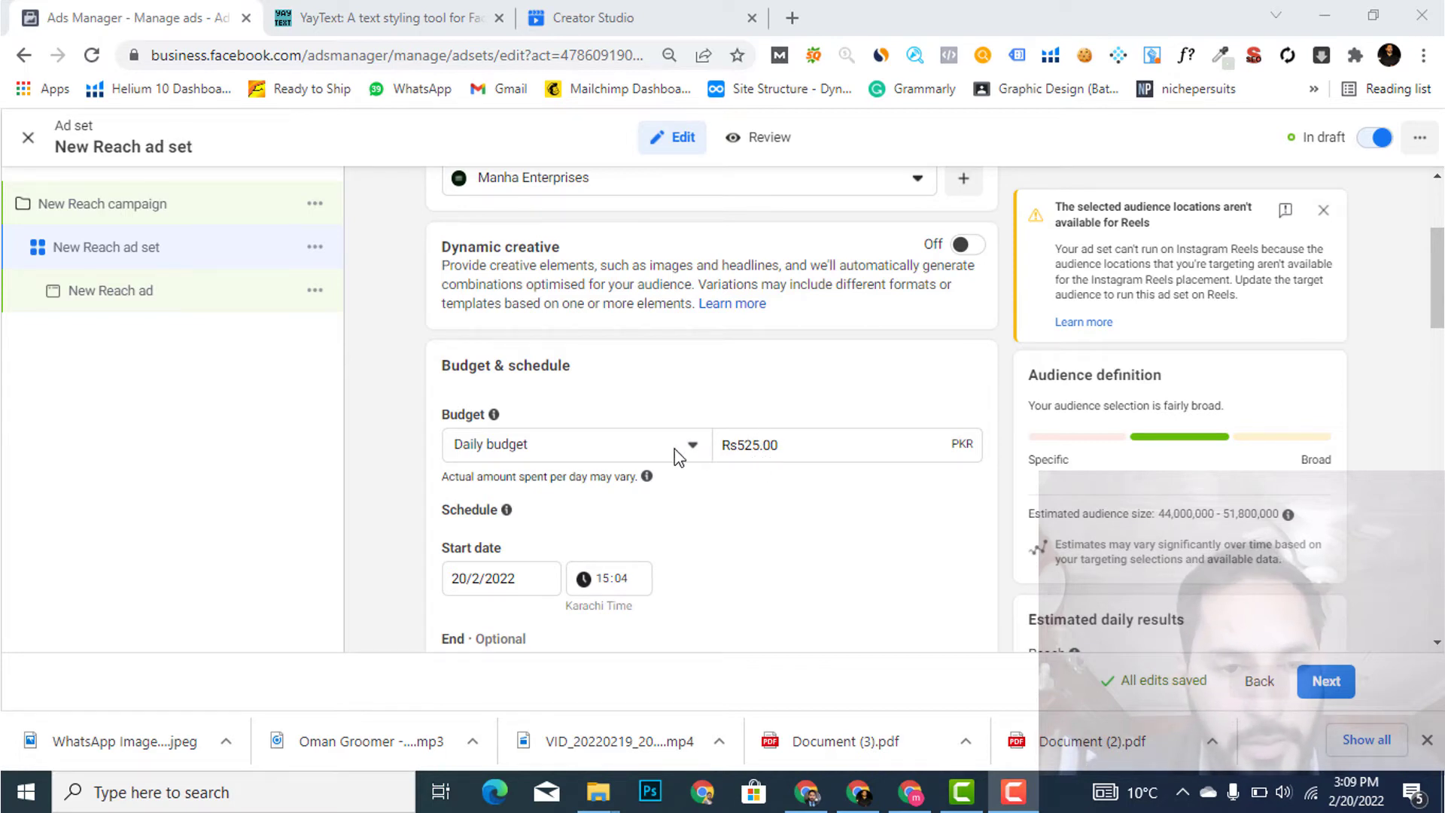
click(646, 450)
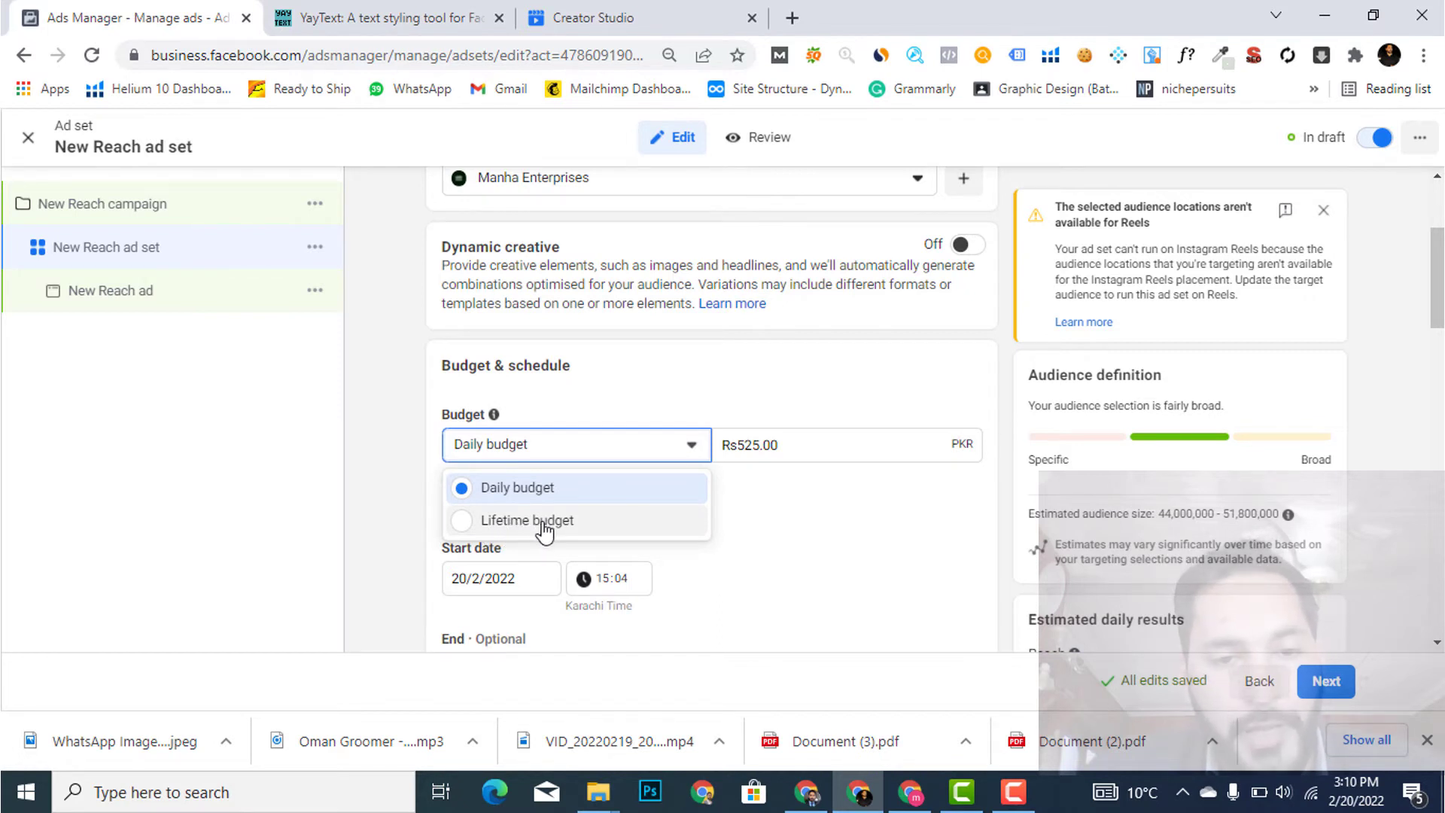
click(840, 531)
scroll(710, 565, down, 1)
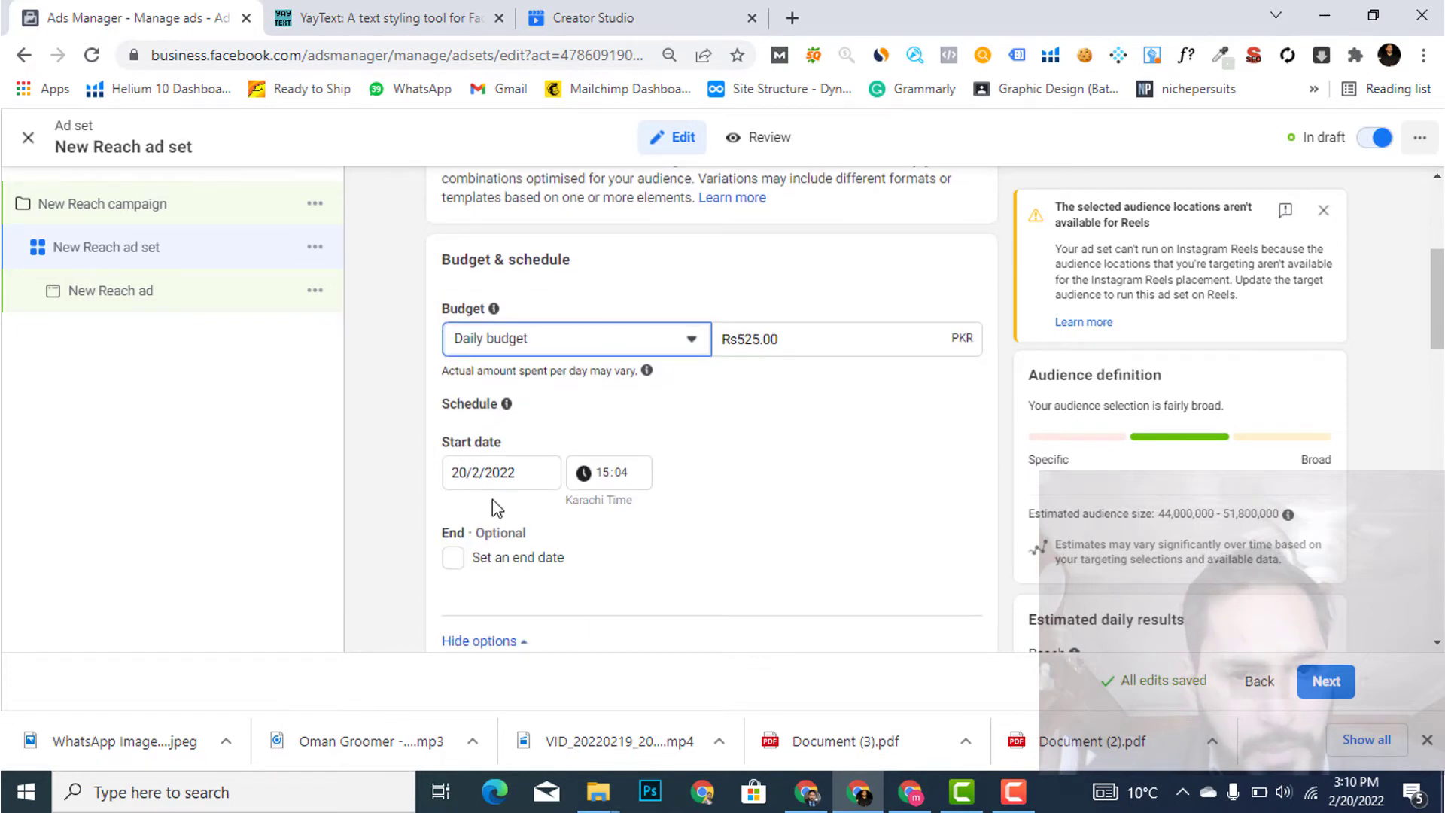
scroll(726, 509, down, 2)
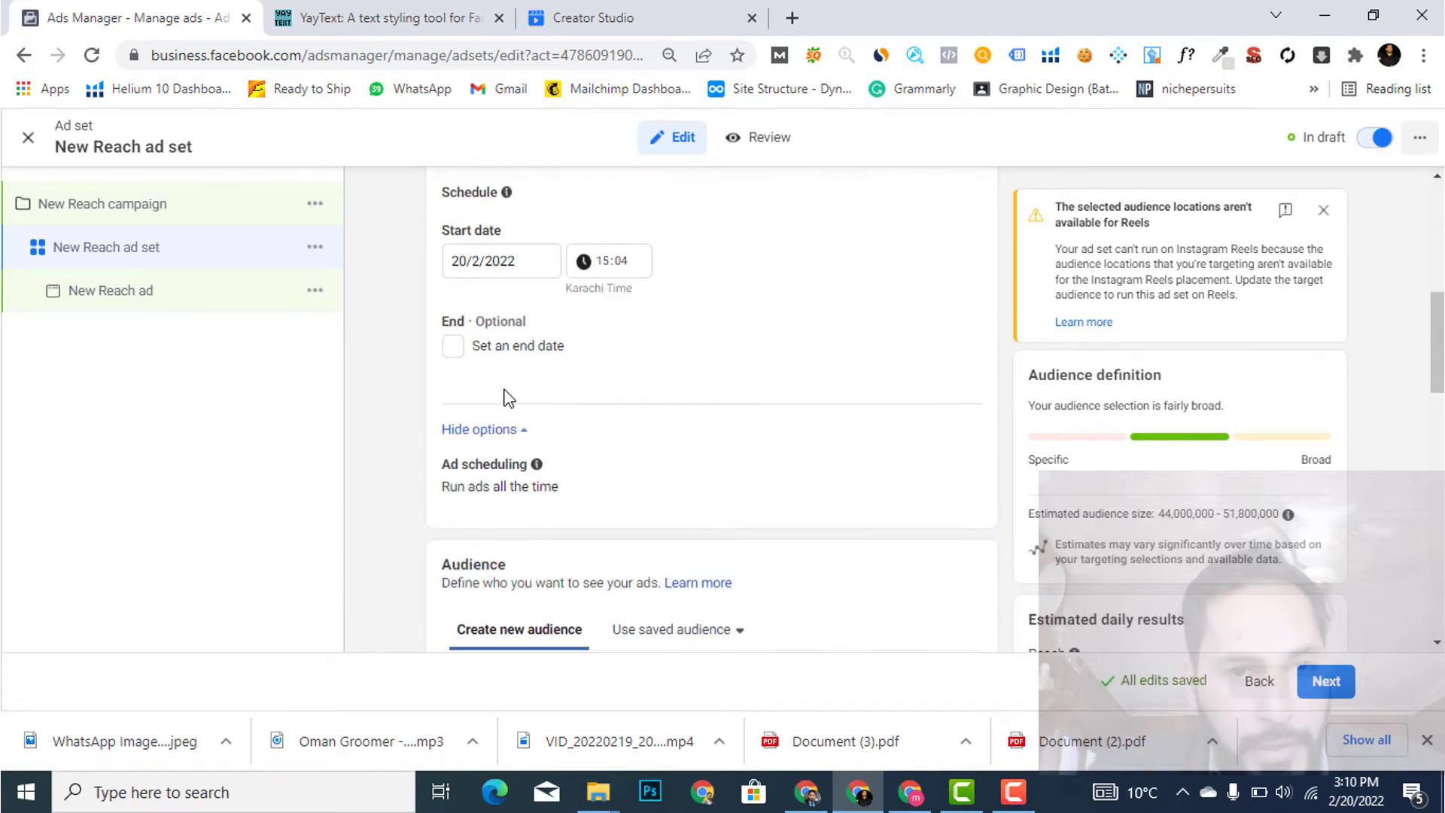
scroll(756, 481, down, 1)
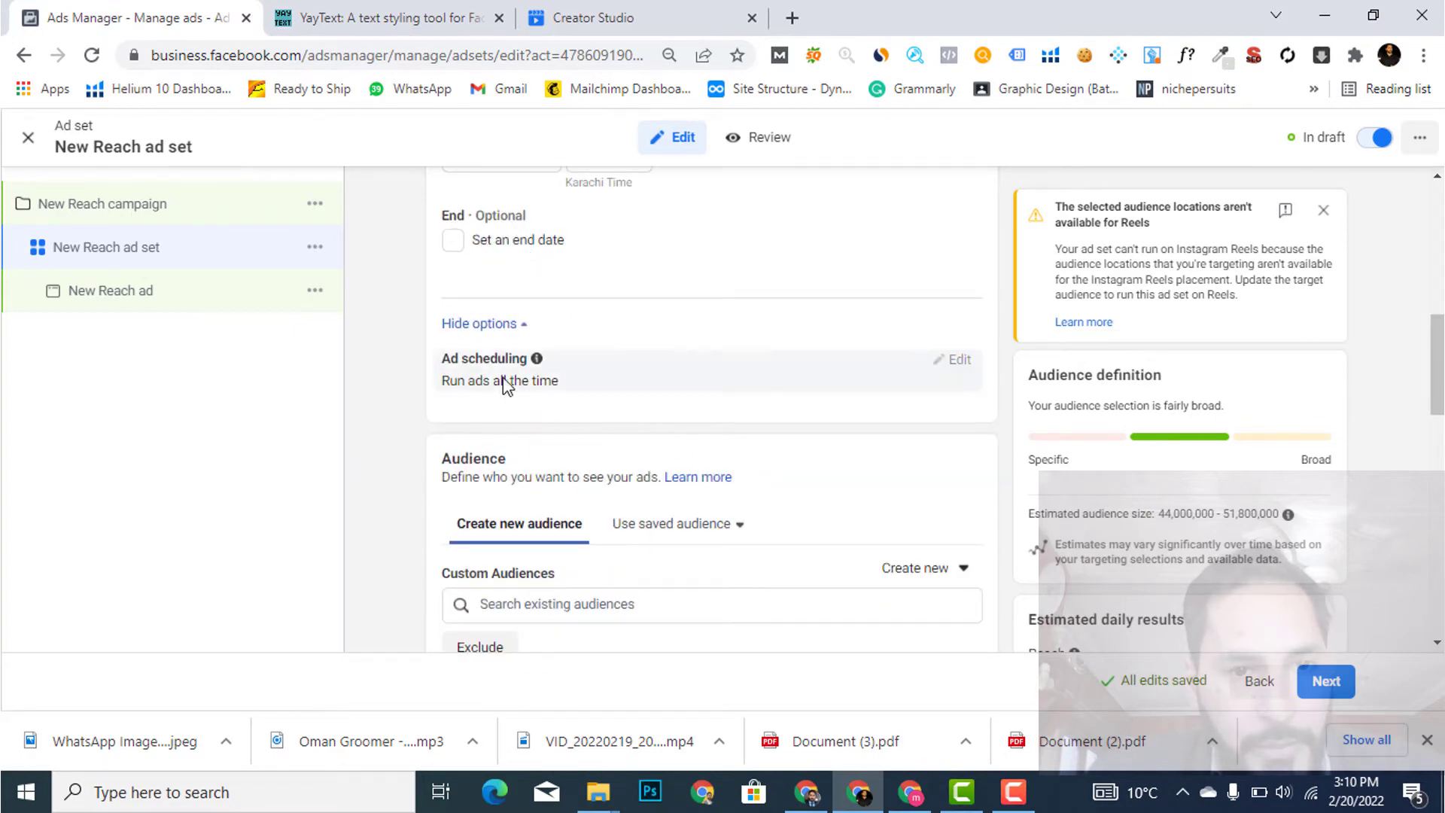
scroll(561, 436, up, 6)
scroll(584, 575, down, 2)
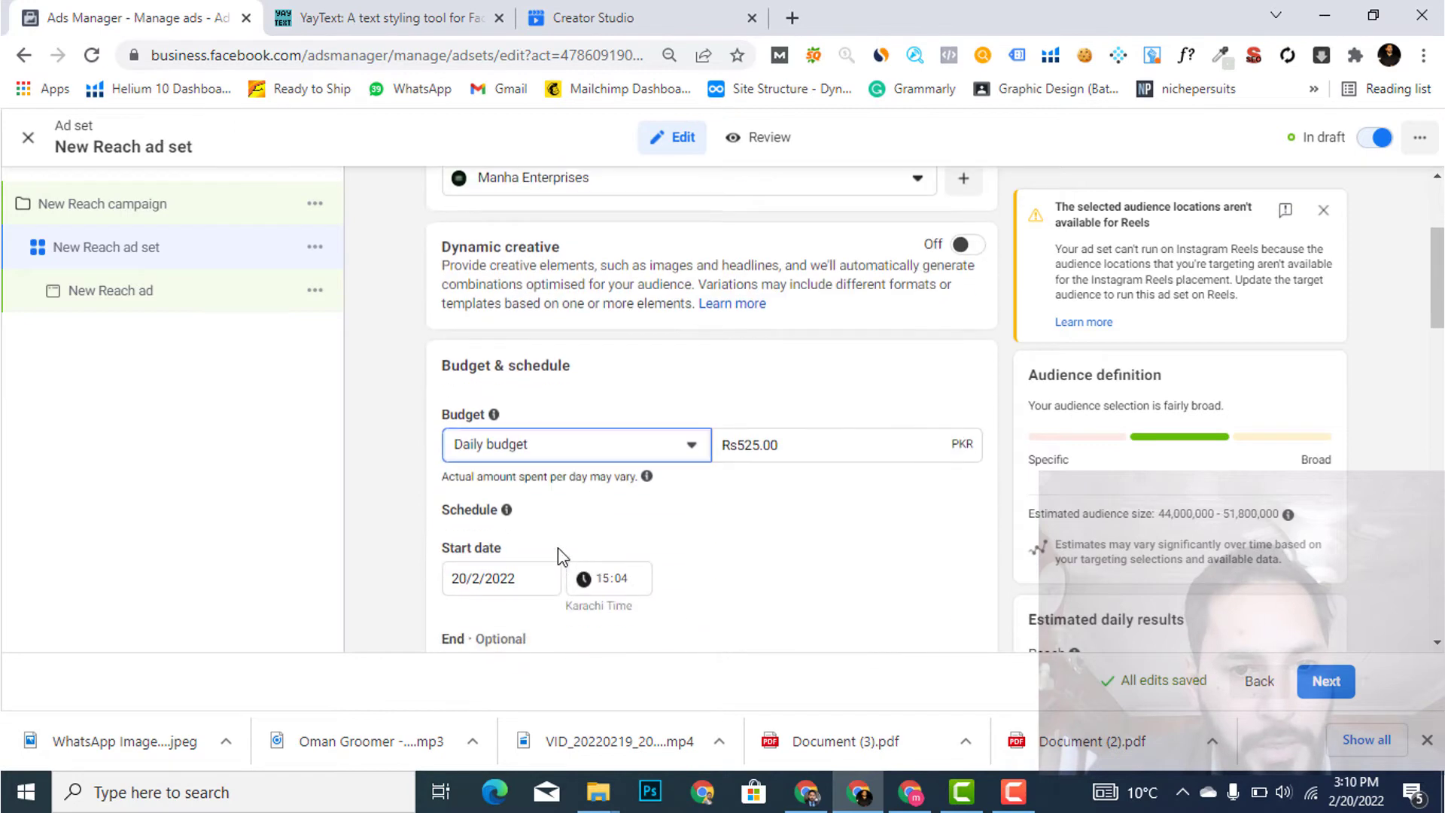
click(525, 454)
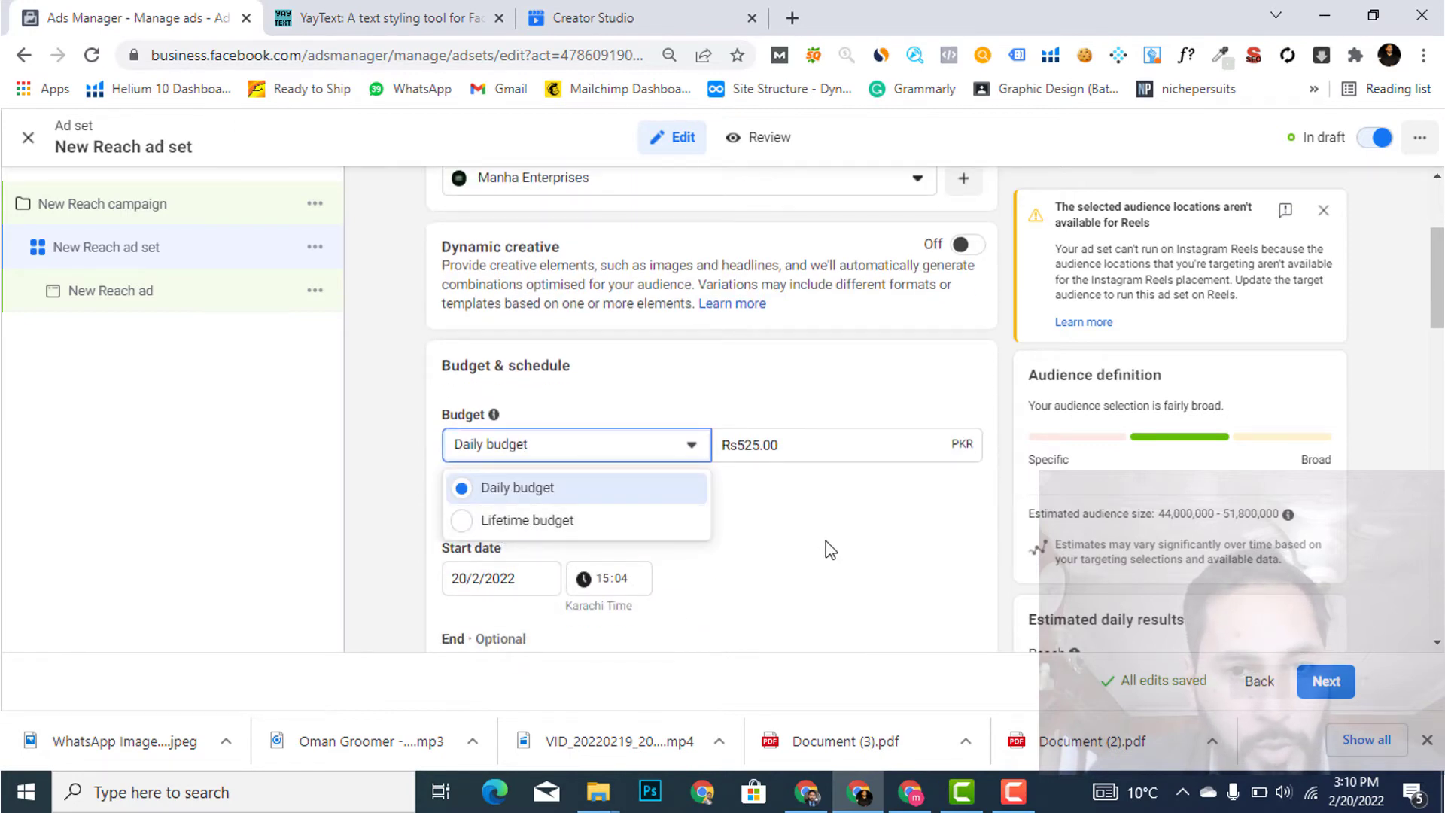
scroll(828, 557, down, 3)
scroll(830, 570, down, 1)
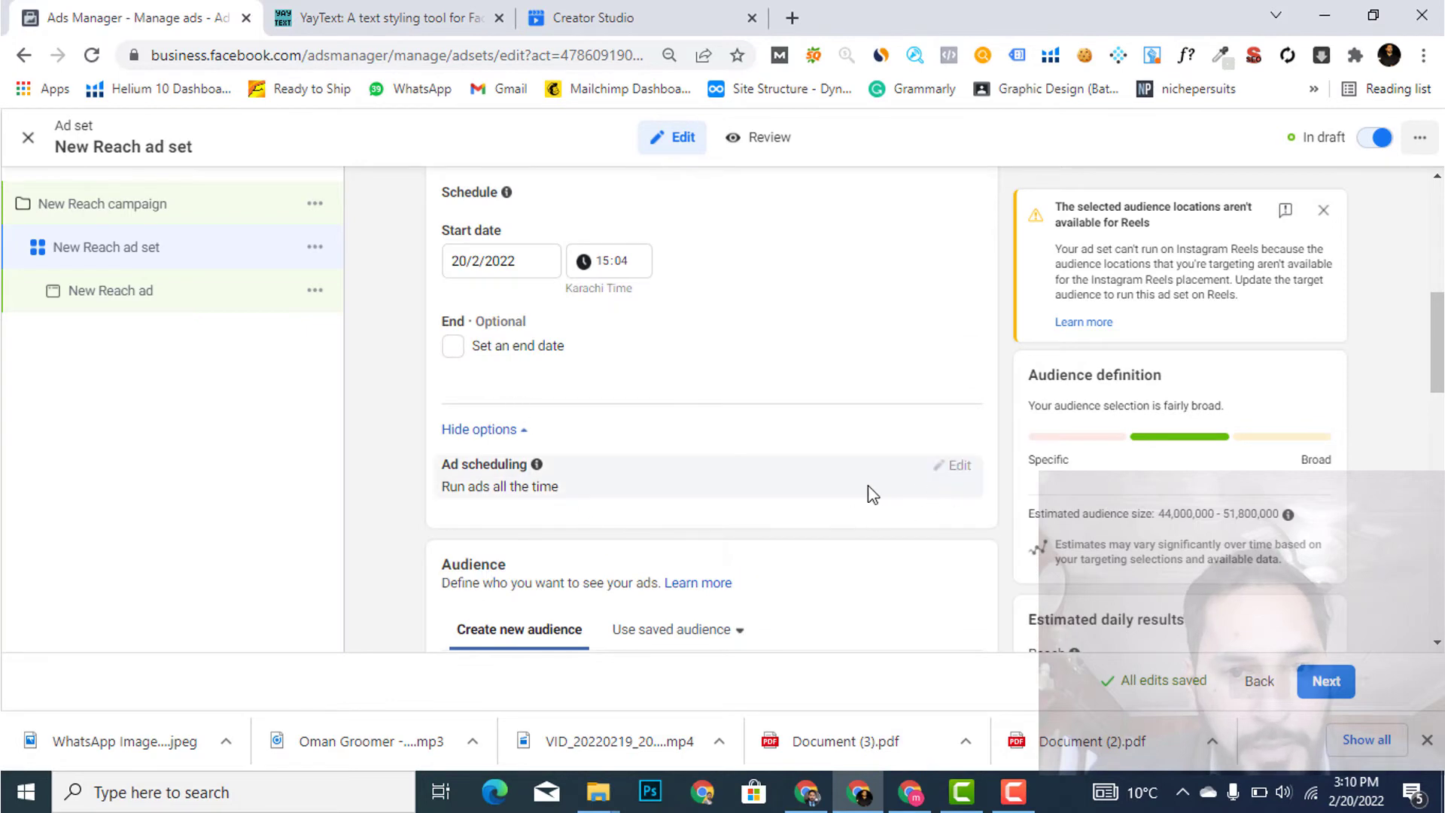
scroll(610, 482, up, 5)
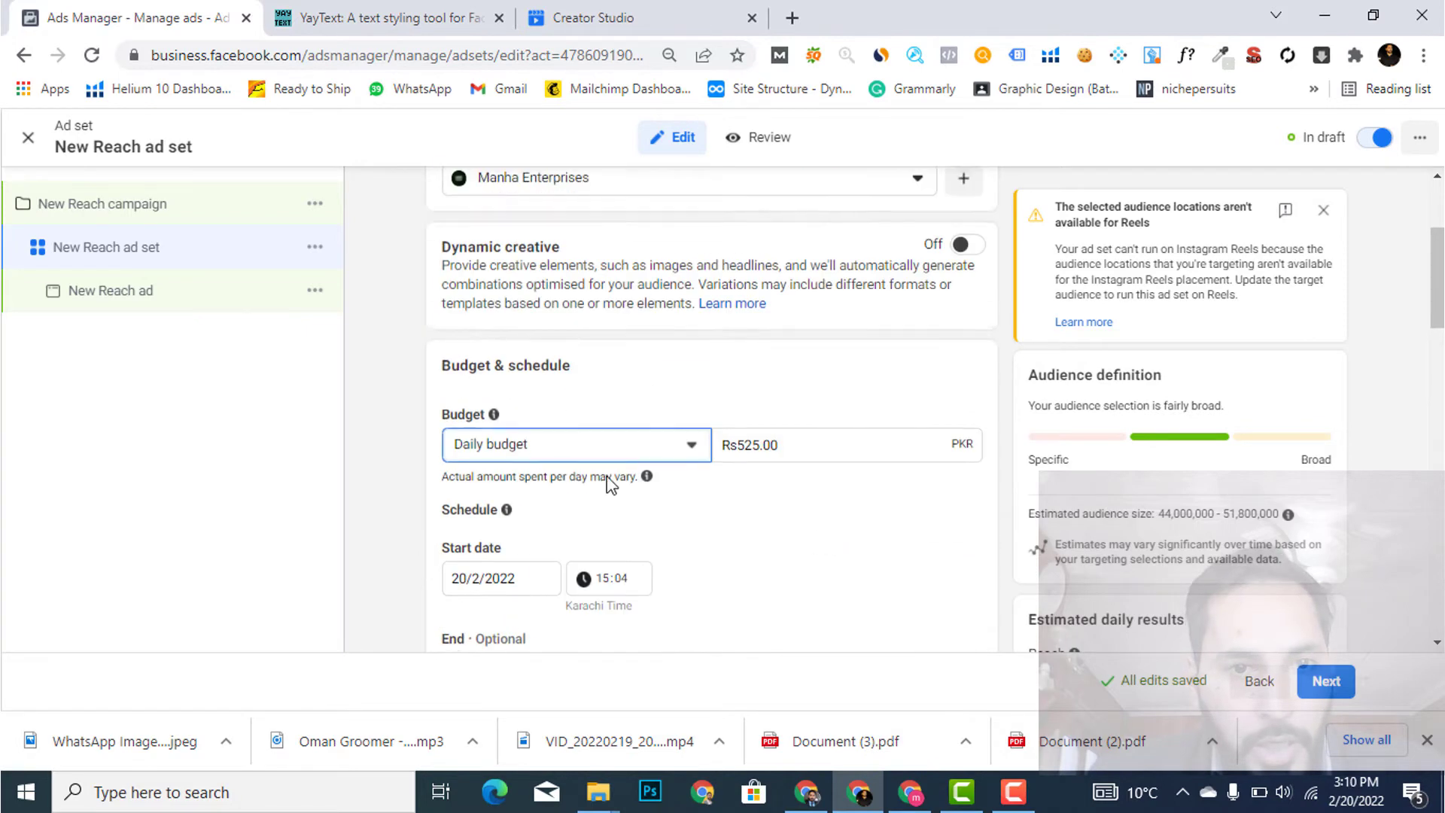
scroll(936, 499, down, 5)
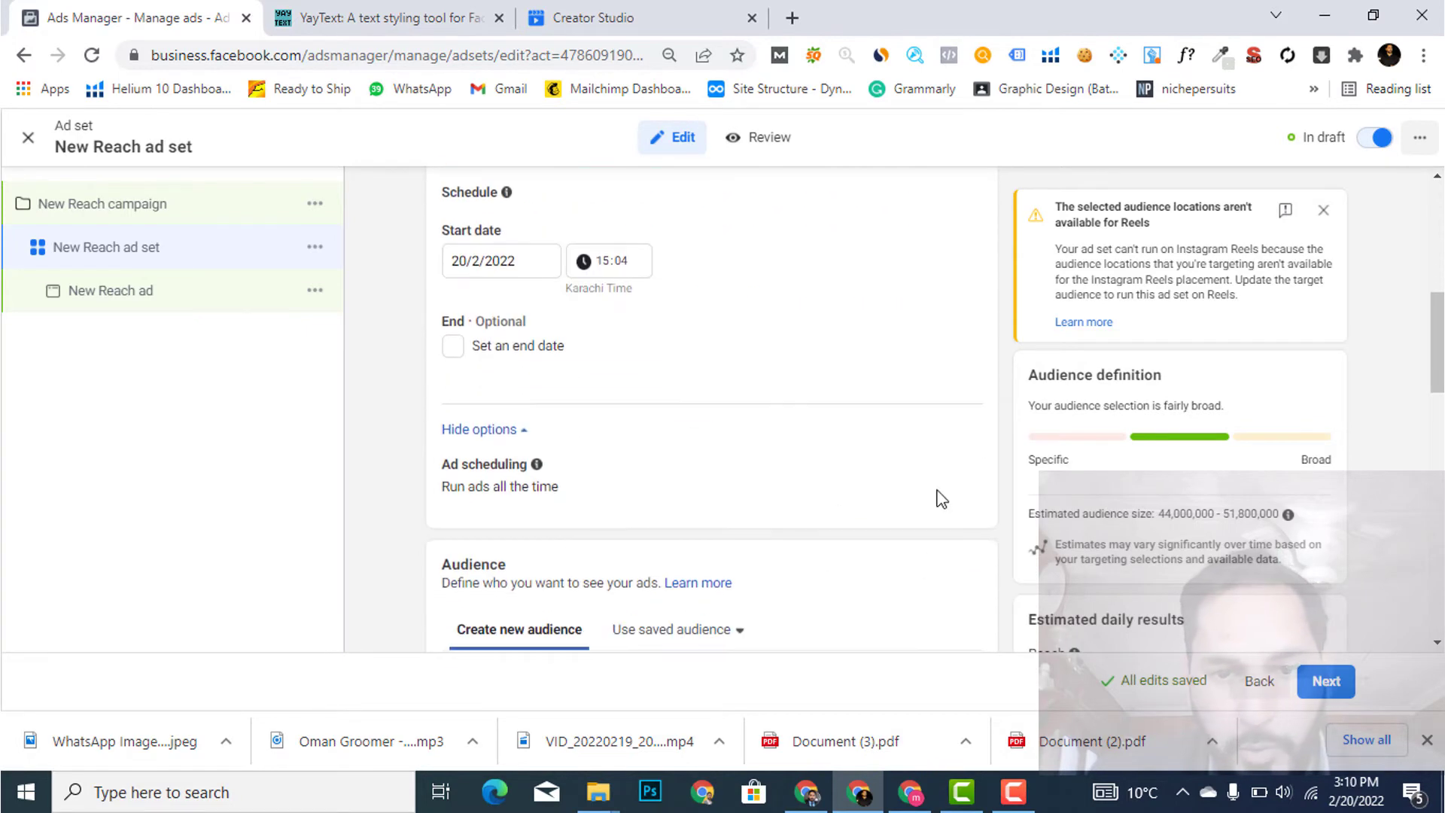
Review the ad set's audience, placements, and optimisation and delivery settings
scroll(803, 452, down, 4)
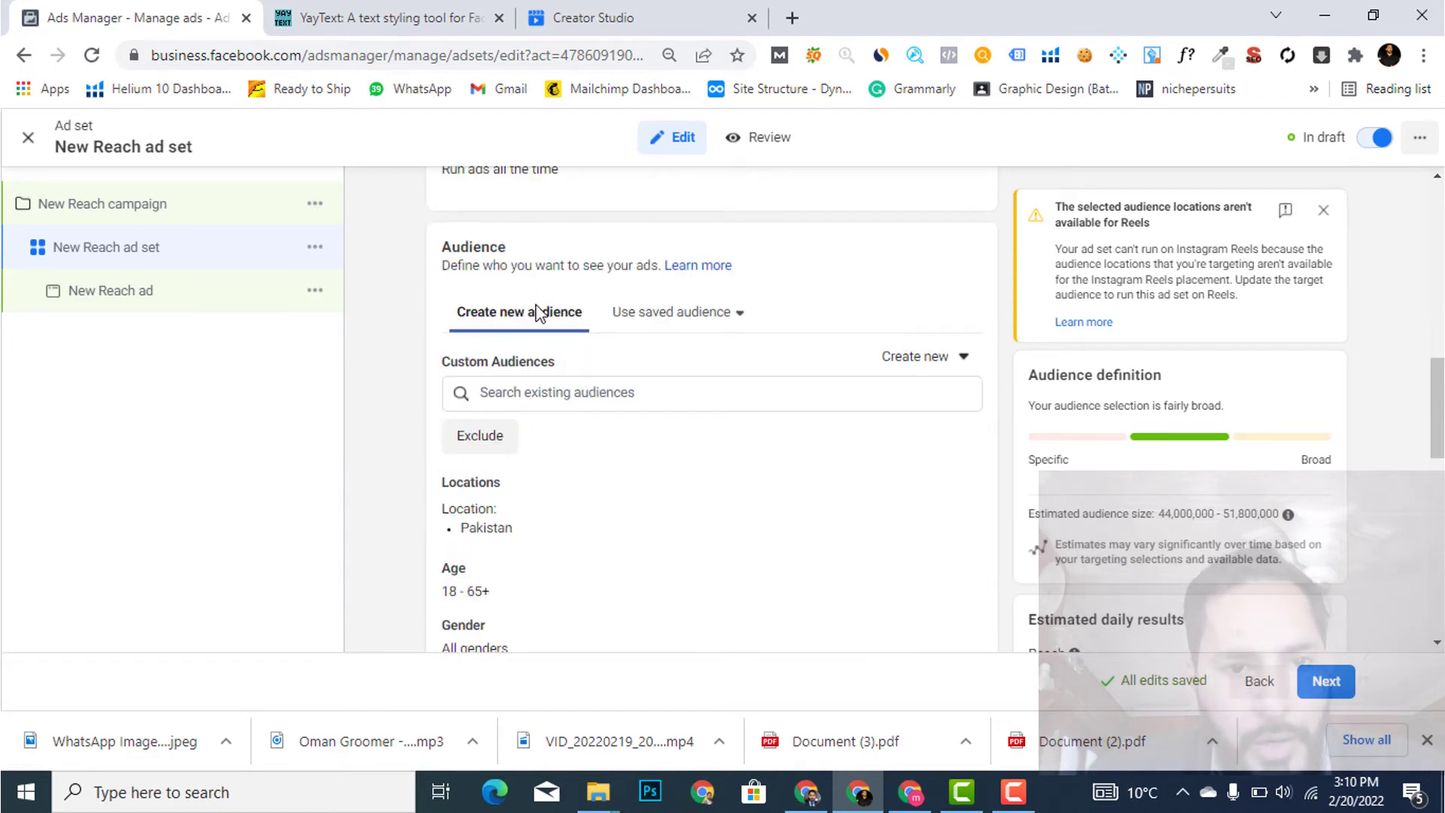
mouse_move(590, 393)
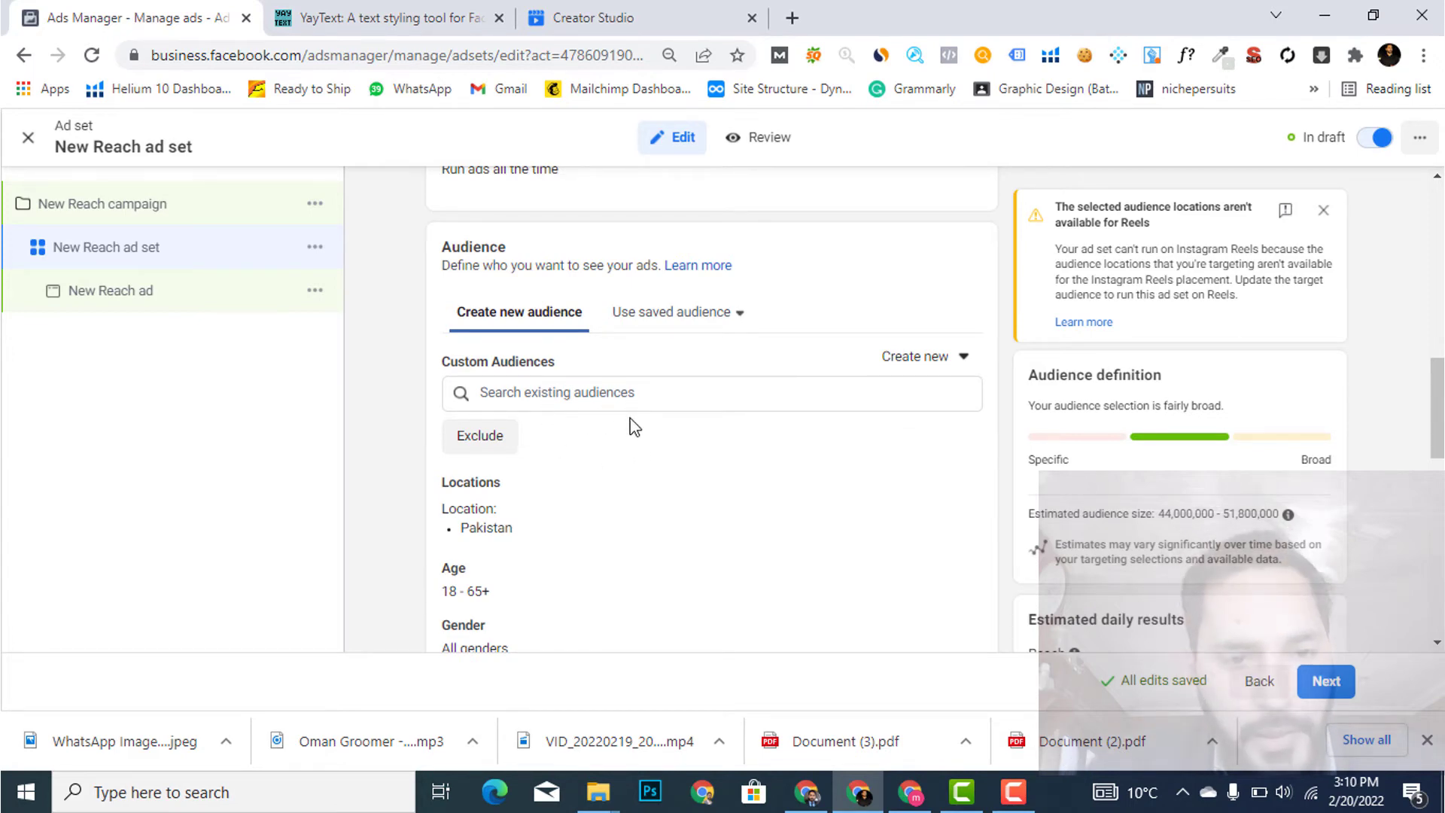
scroll(602, 429, down, 3)
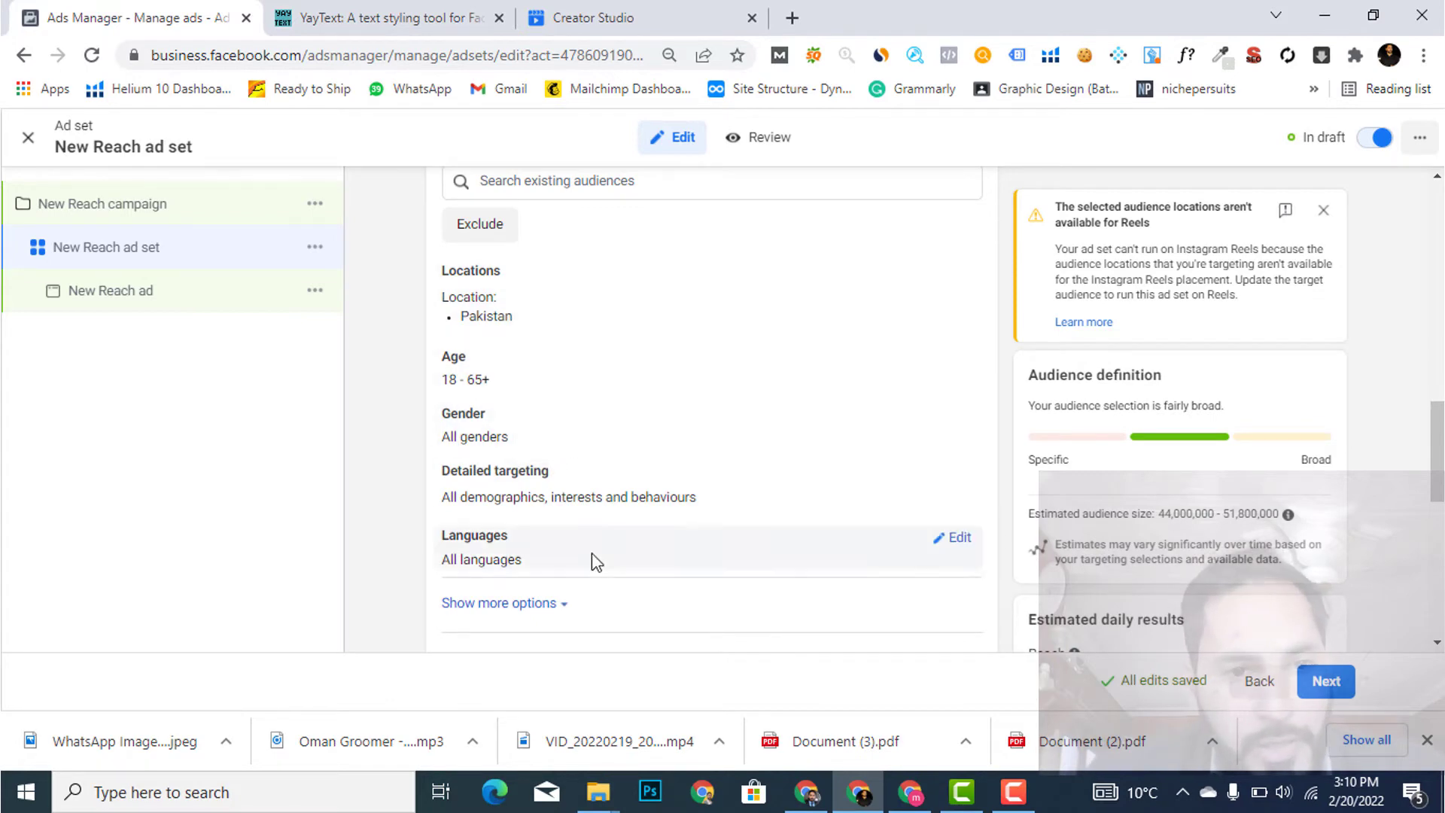
scroll(599, 542, down, 1)
scroll(722, 526, down, 3)
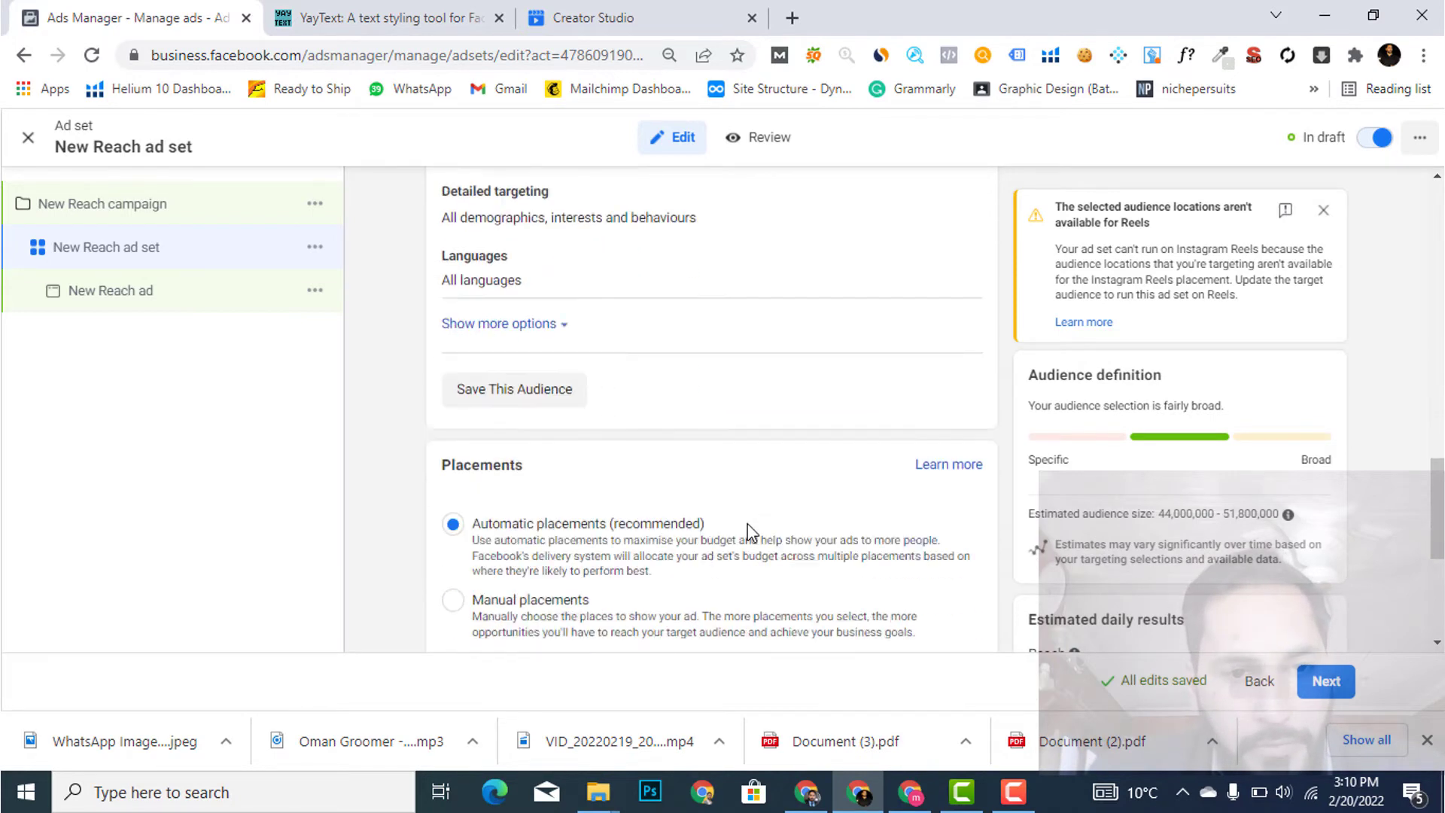
scroll(717, 526, down, 3)
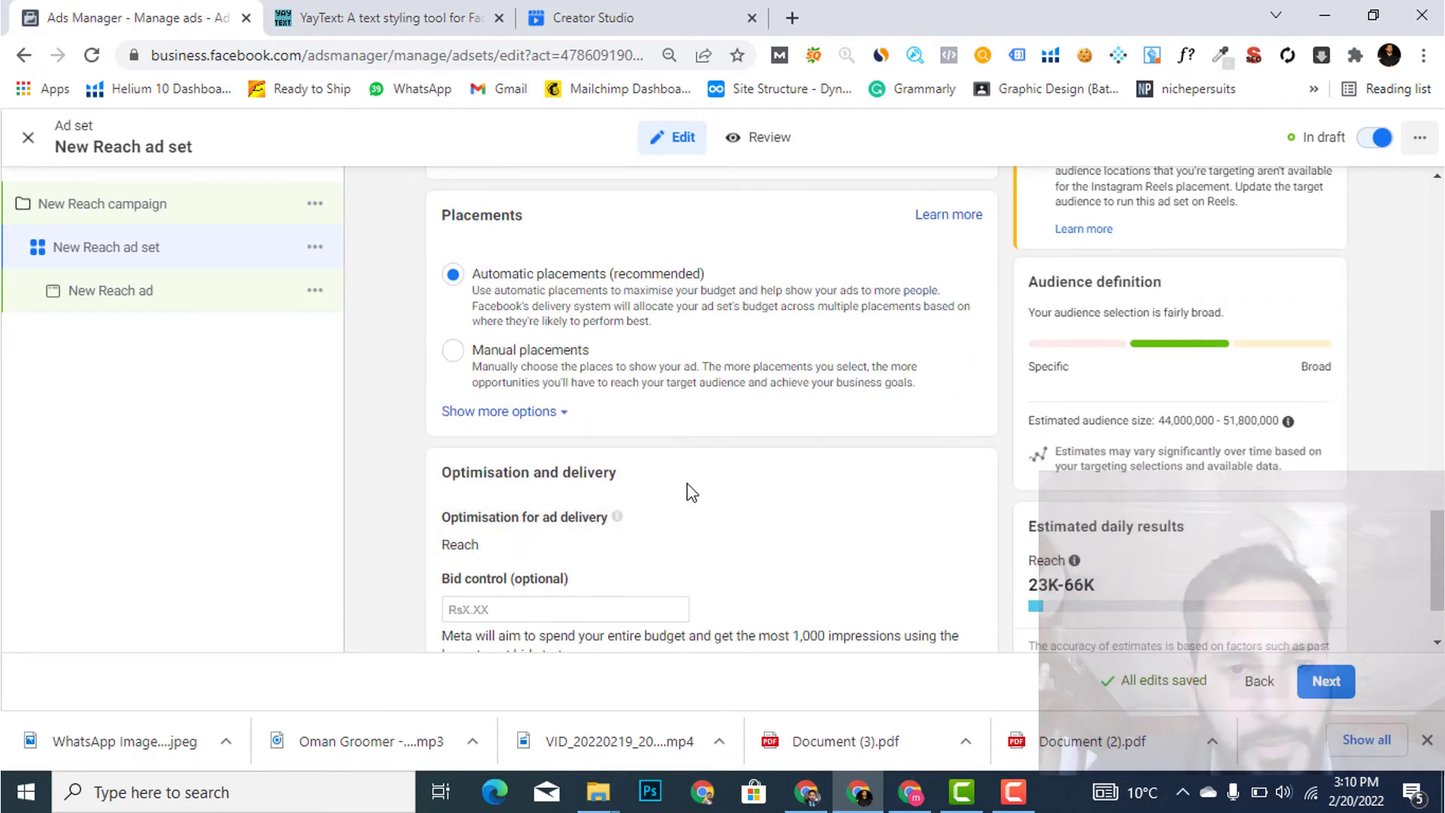
scroll(713, 498, down, 1)
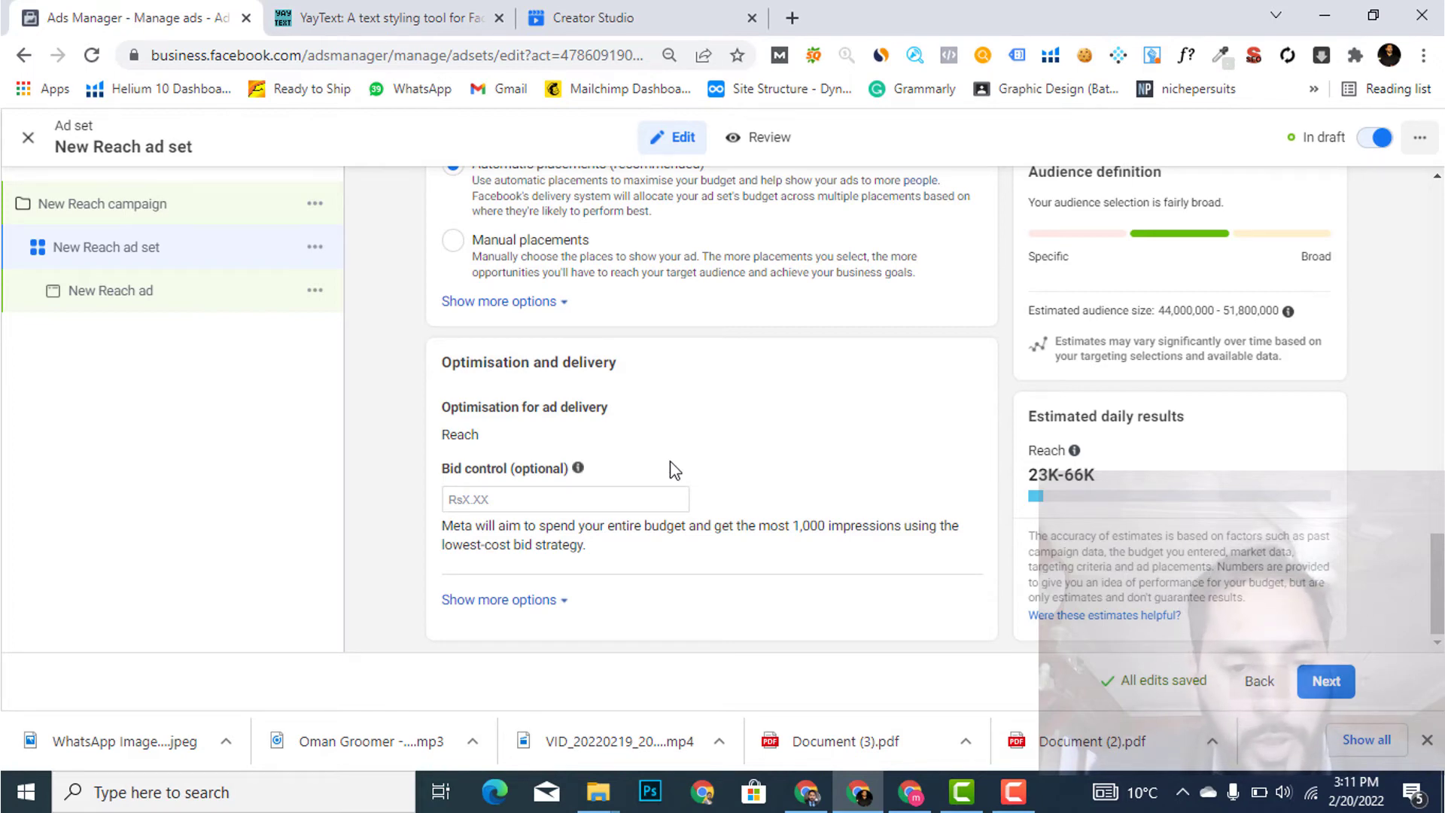
Show the additional optimisation and delivery options and examine the frequency cap's impression and day values
click(523, 600)
scroll(771, 509, down, 3)
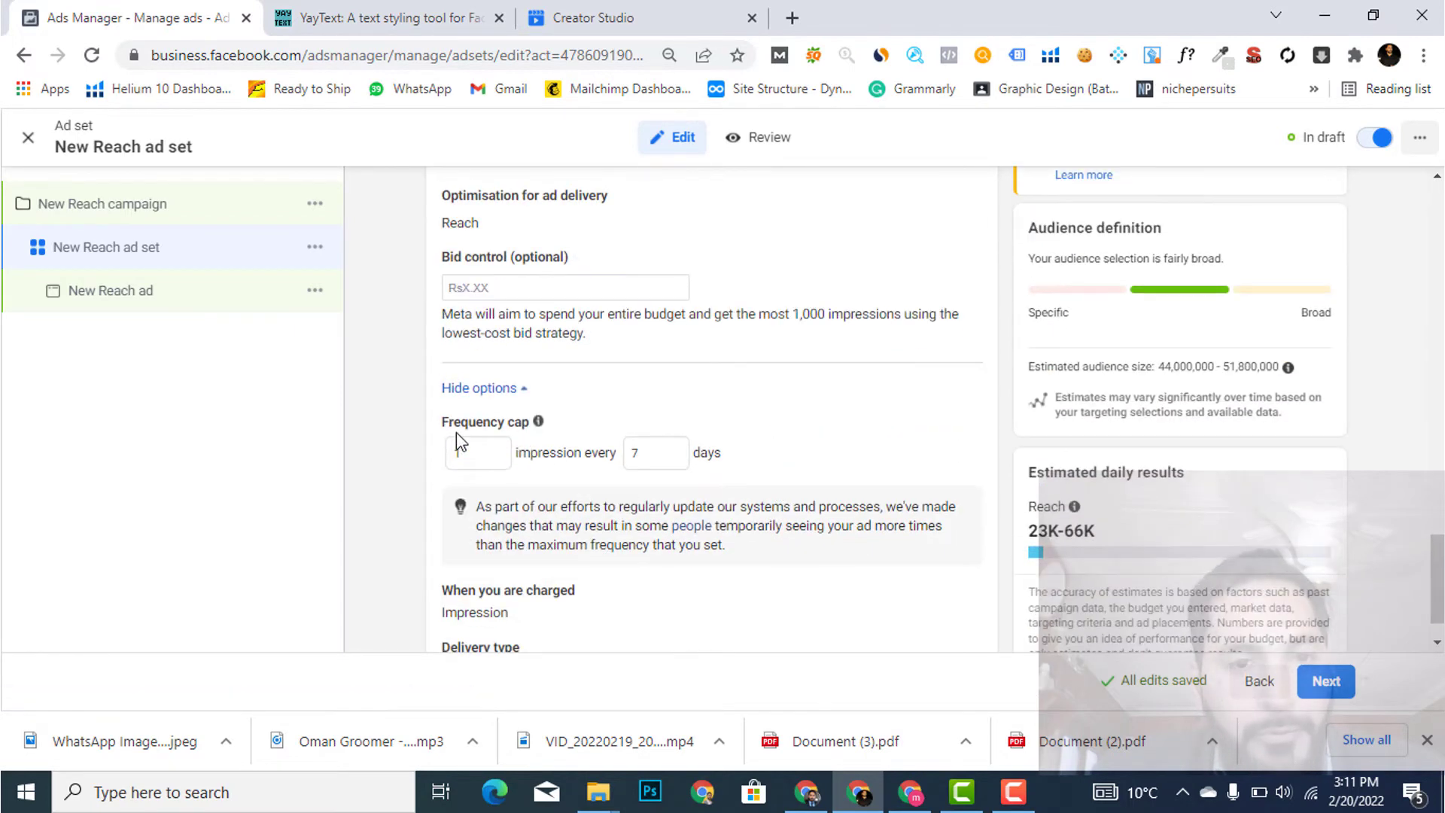
drag(434, 432, 654, 557)
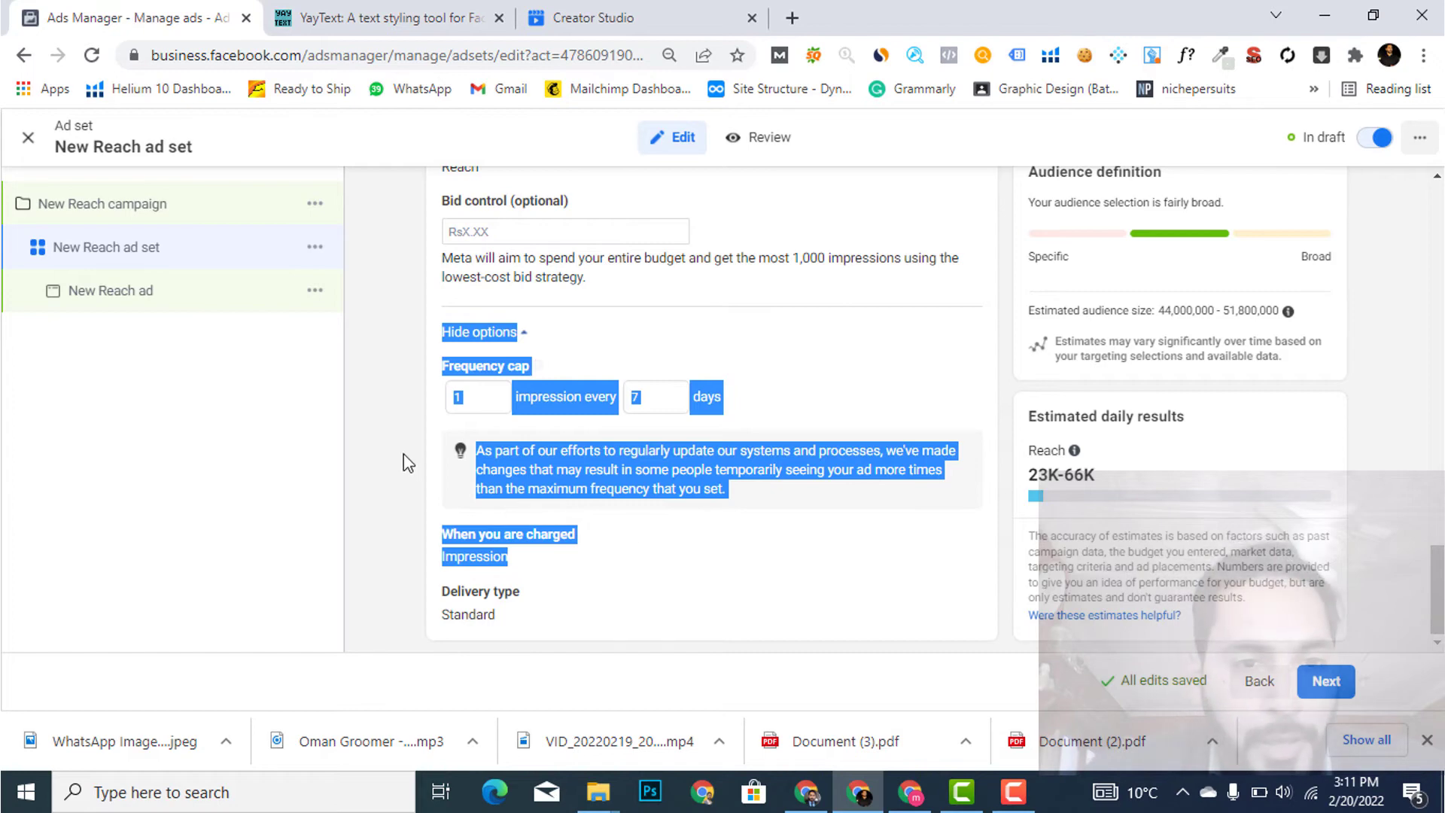
click(484, 408)
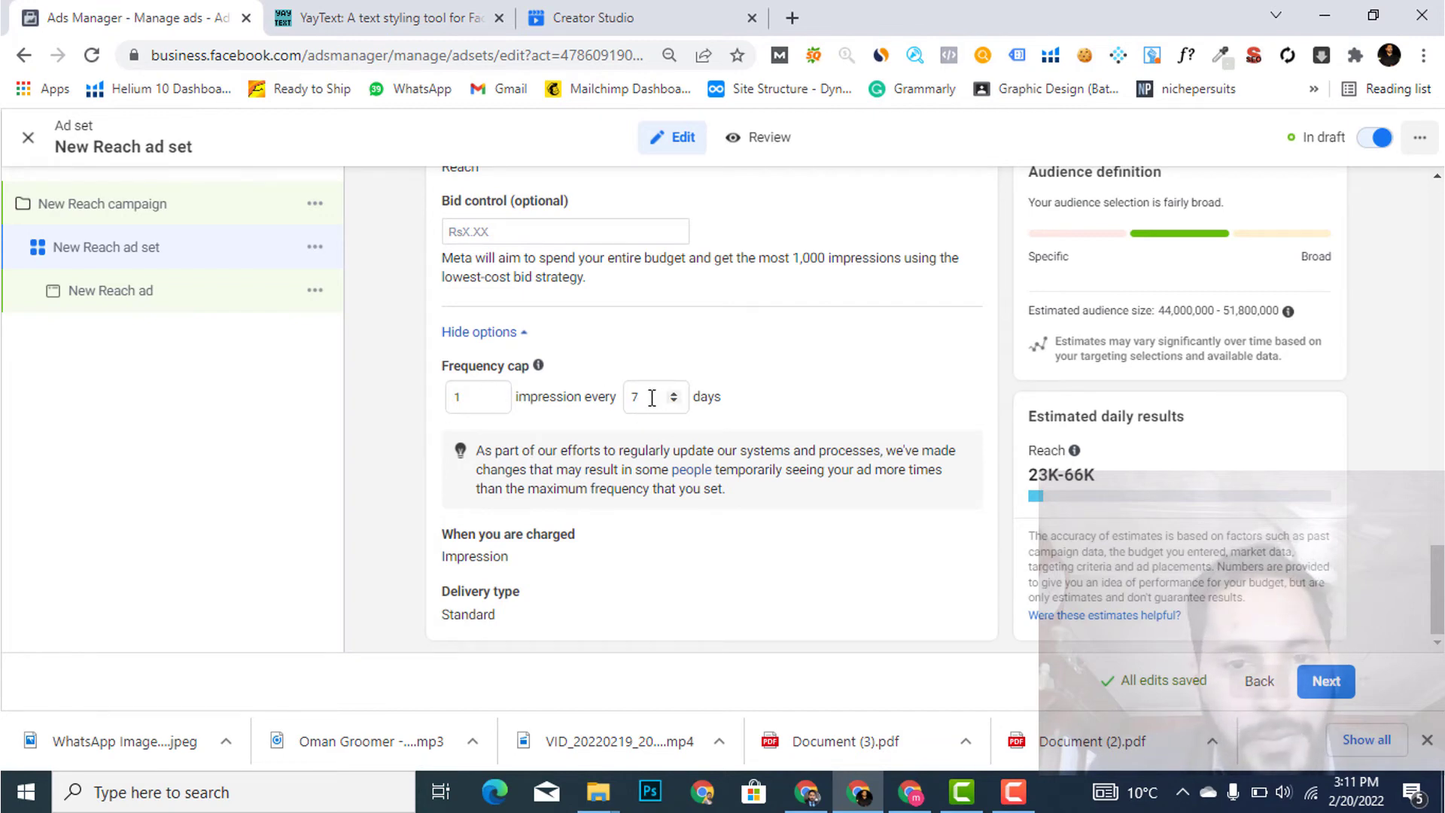
drag(649, 397, 630, 401)
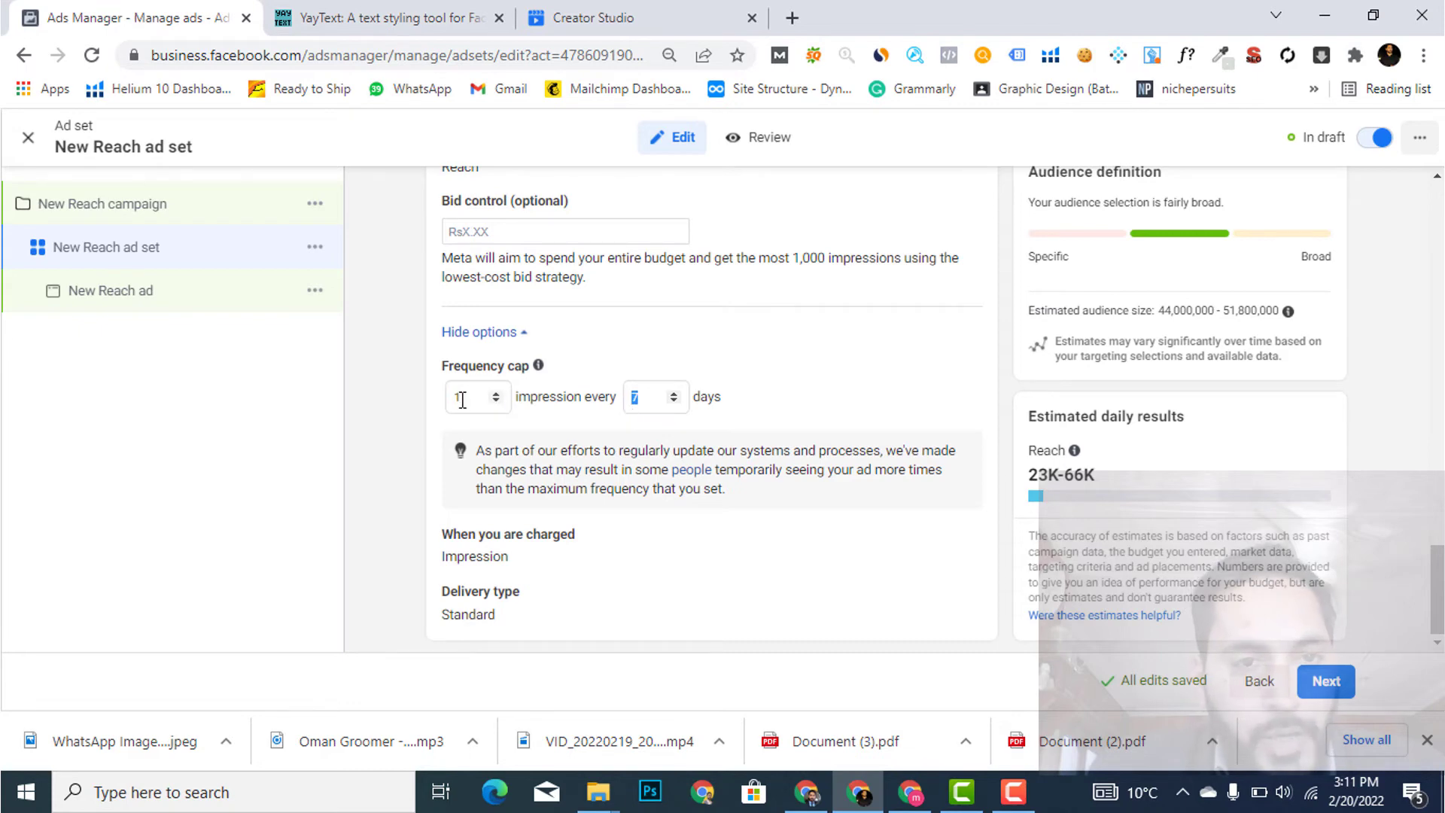
drag(463, 398, 443, 409)
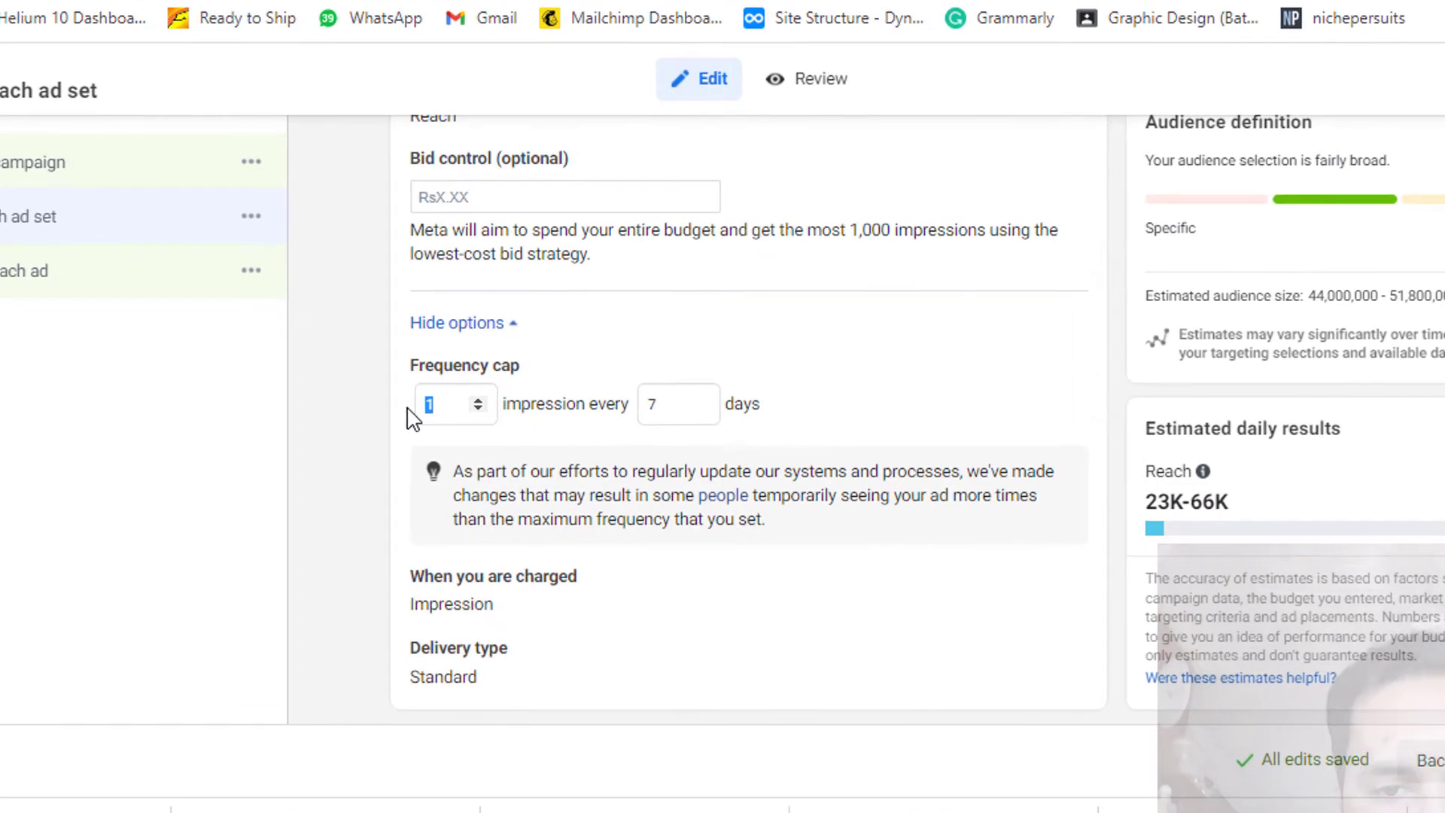
Raise the frequency cap's interval to 16 days and further to 20 days
click(703, 407)
click(703, 404)
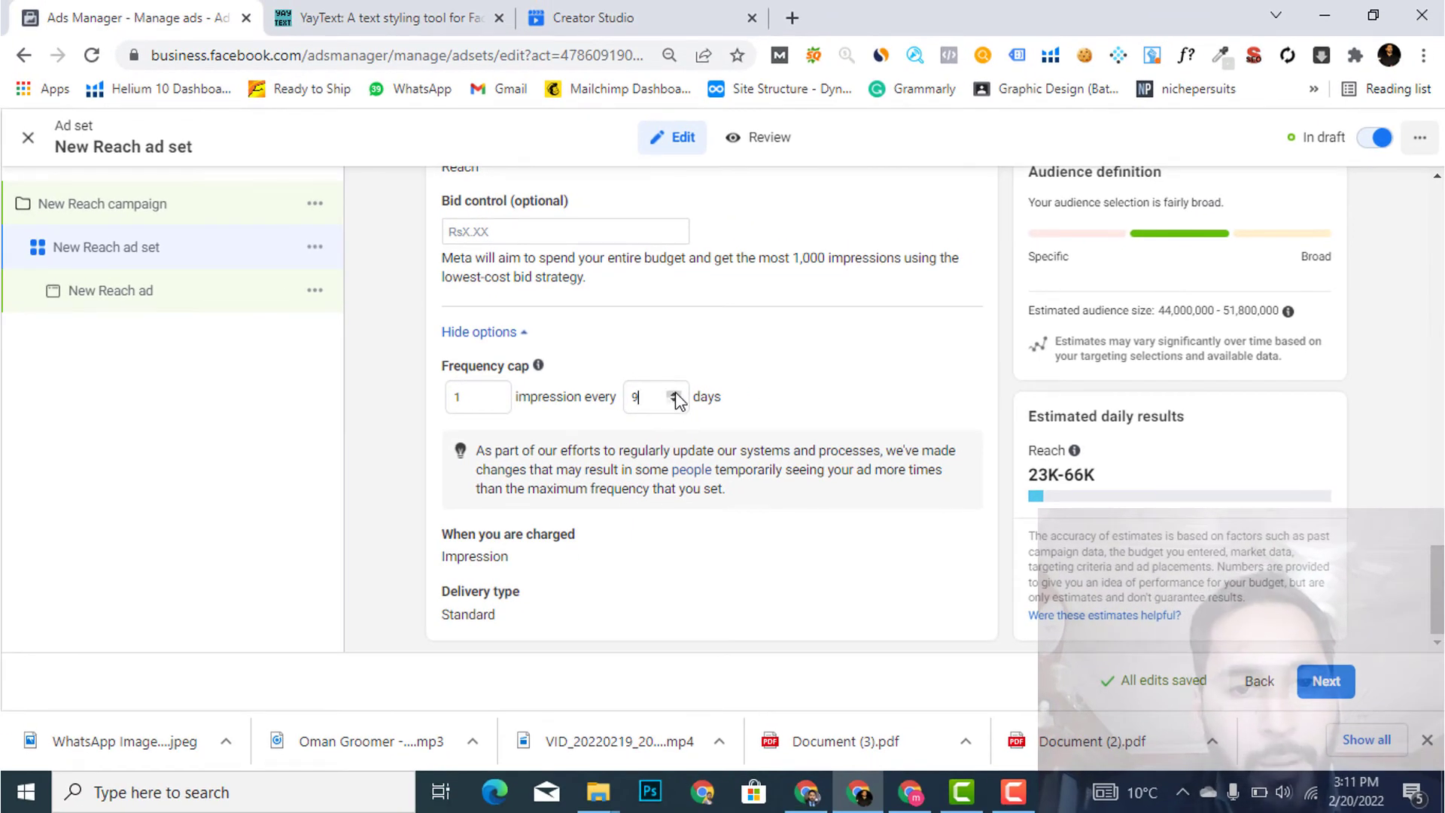
click(674, 393)
click(674, 394)
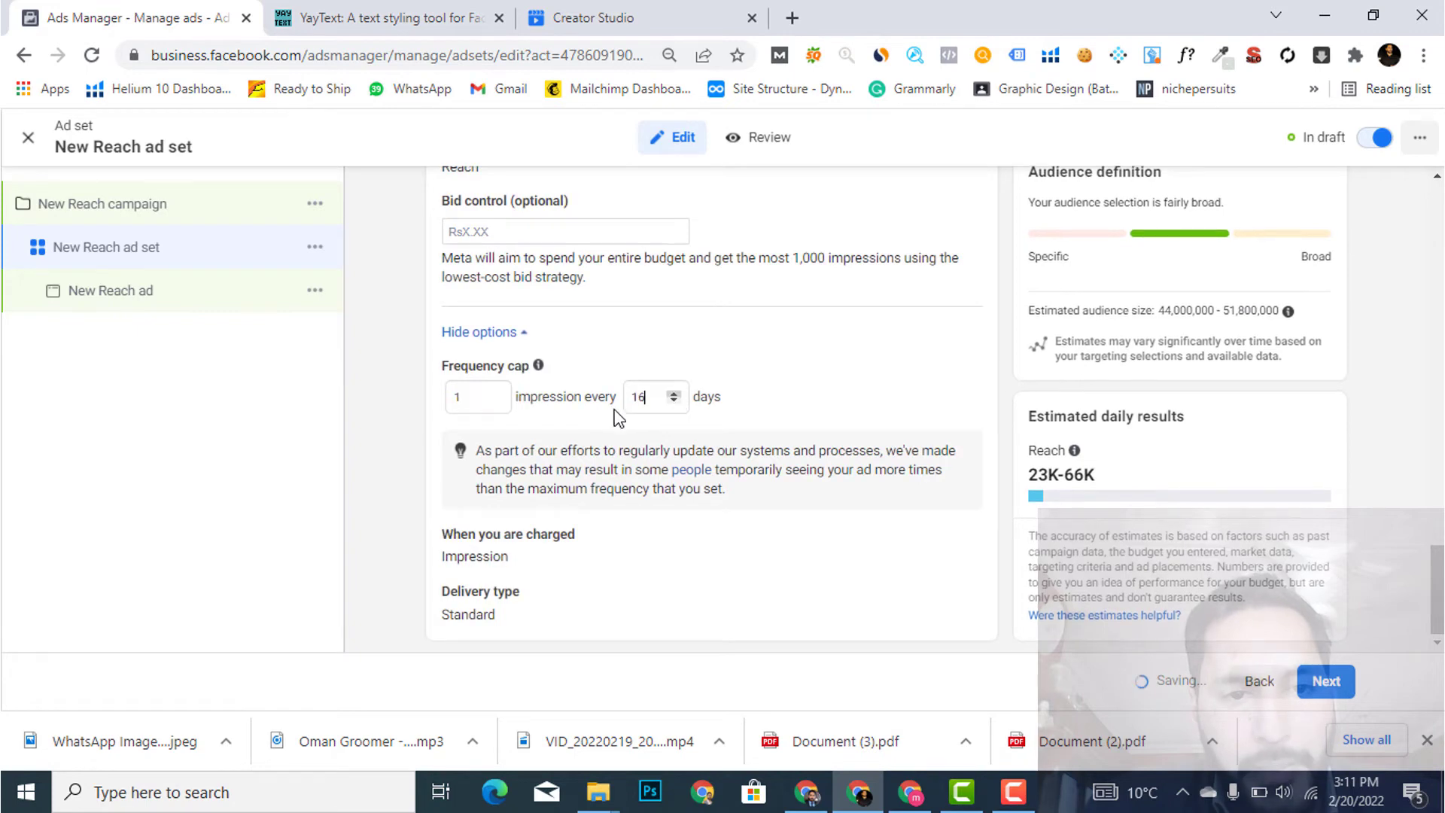
double_click(472, 405)
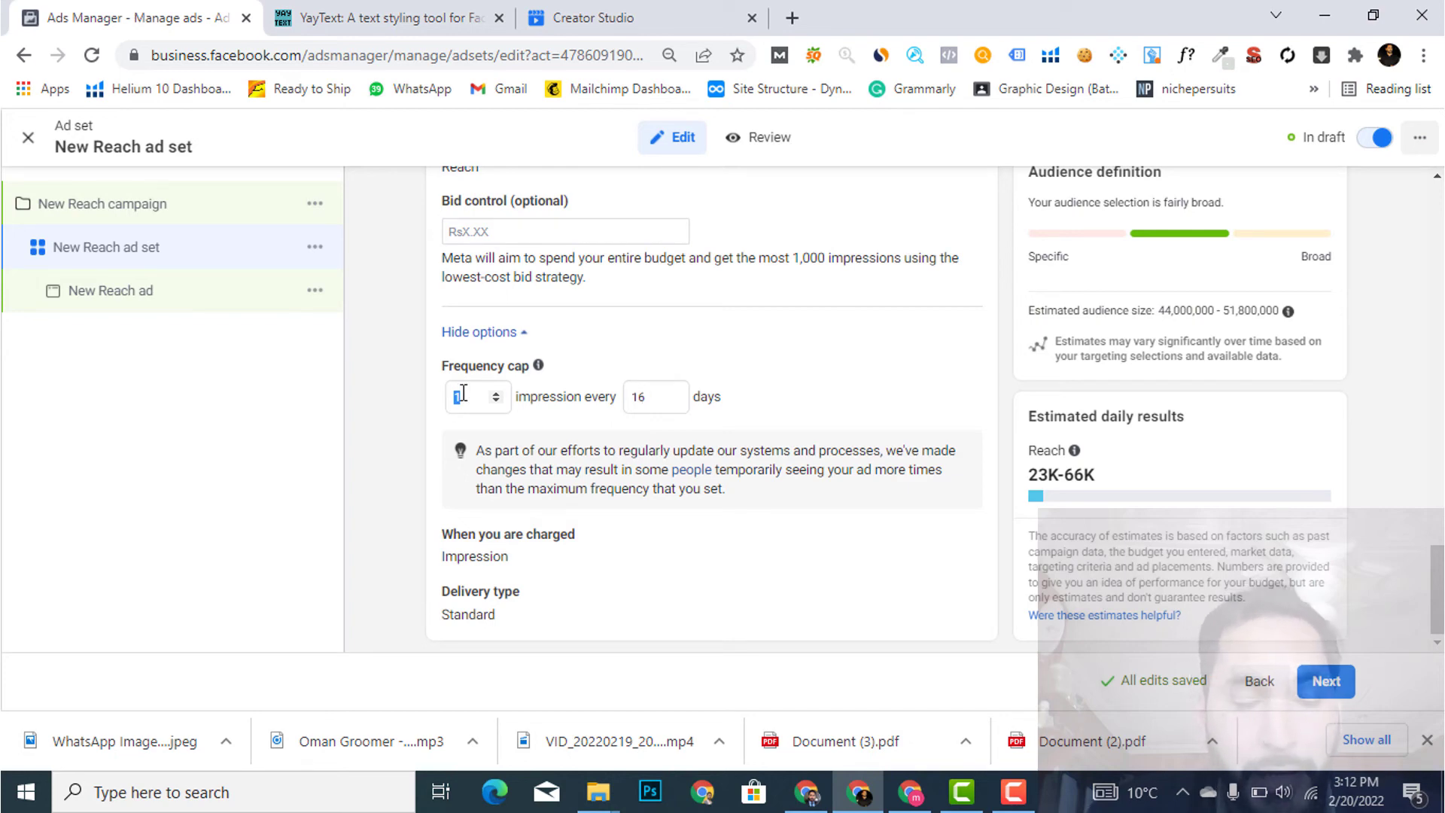
double_click(674, 395)
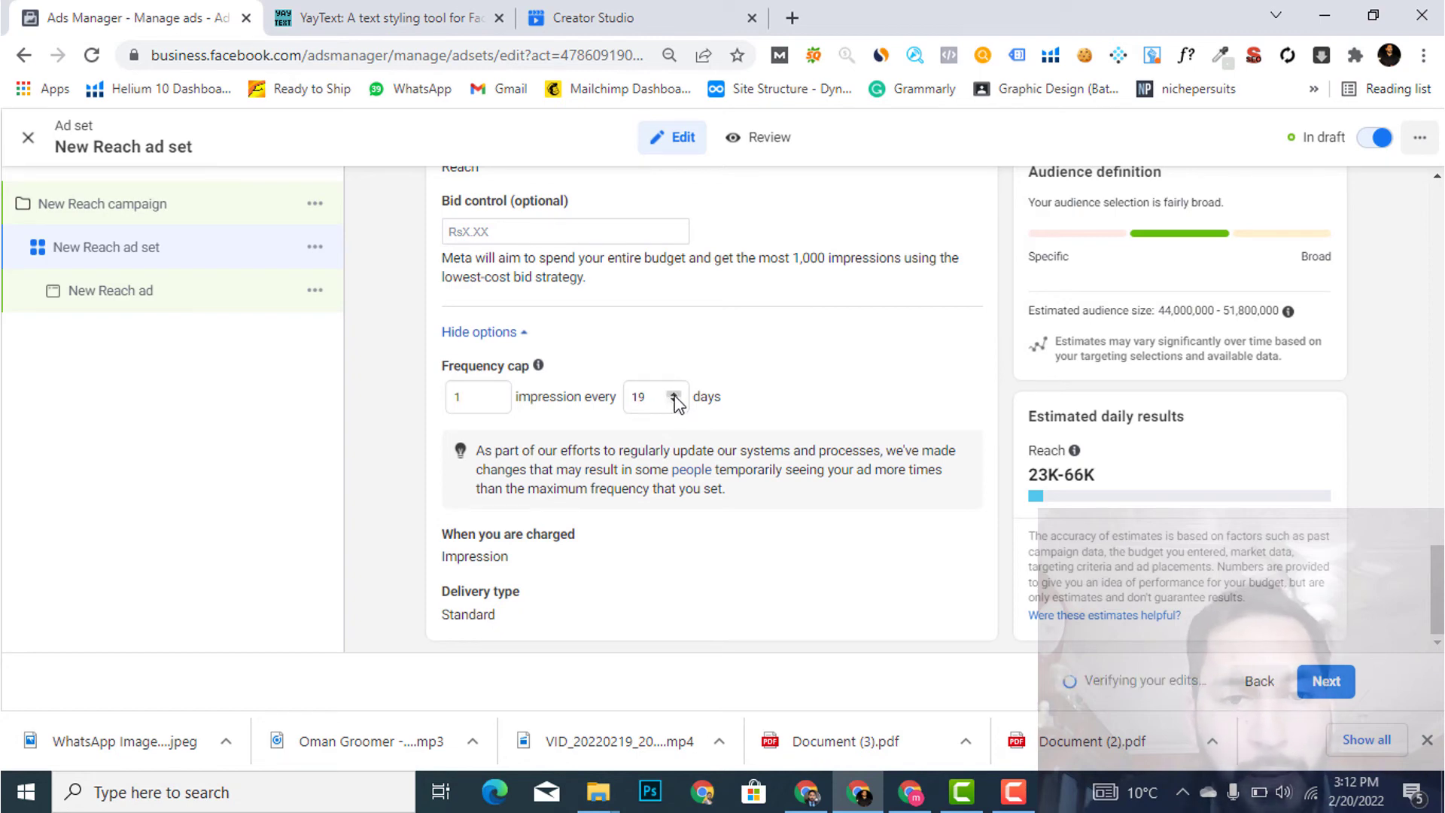
click(674, 393)
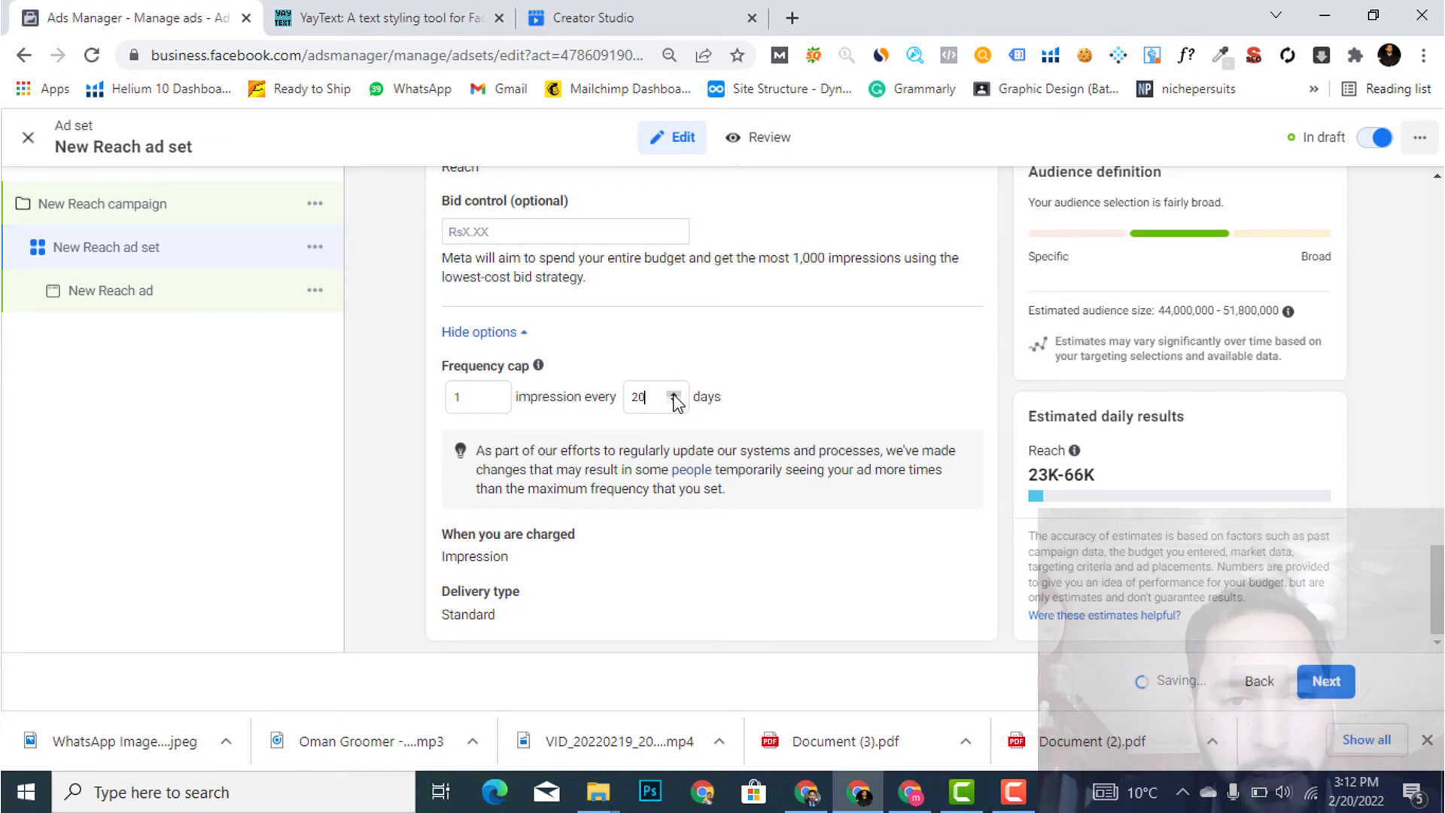
Set the frequency cap to 3 impressions every 30 days
double_click(470, 399)
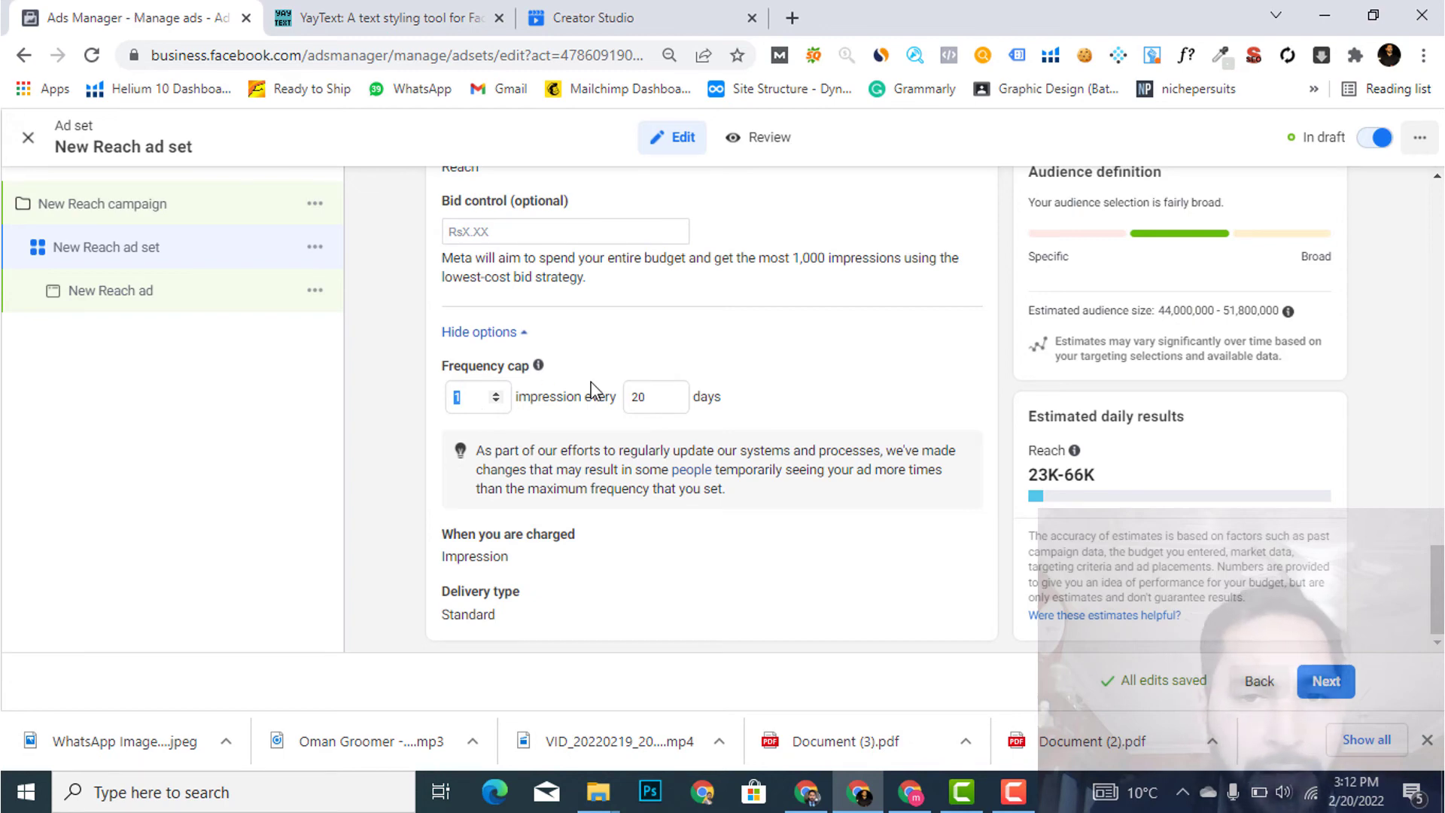
double_click(638, 397)
text(7)
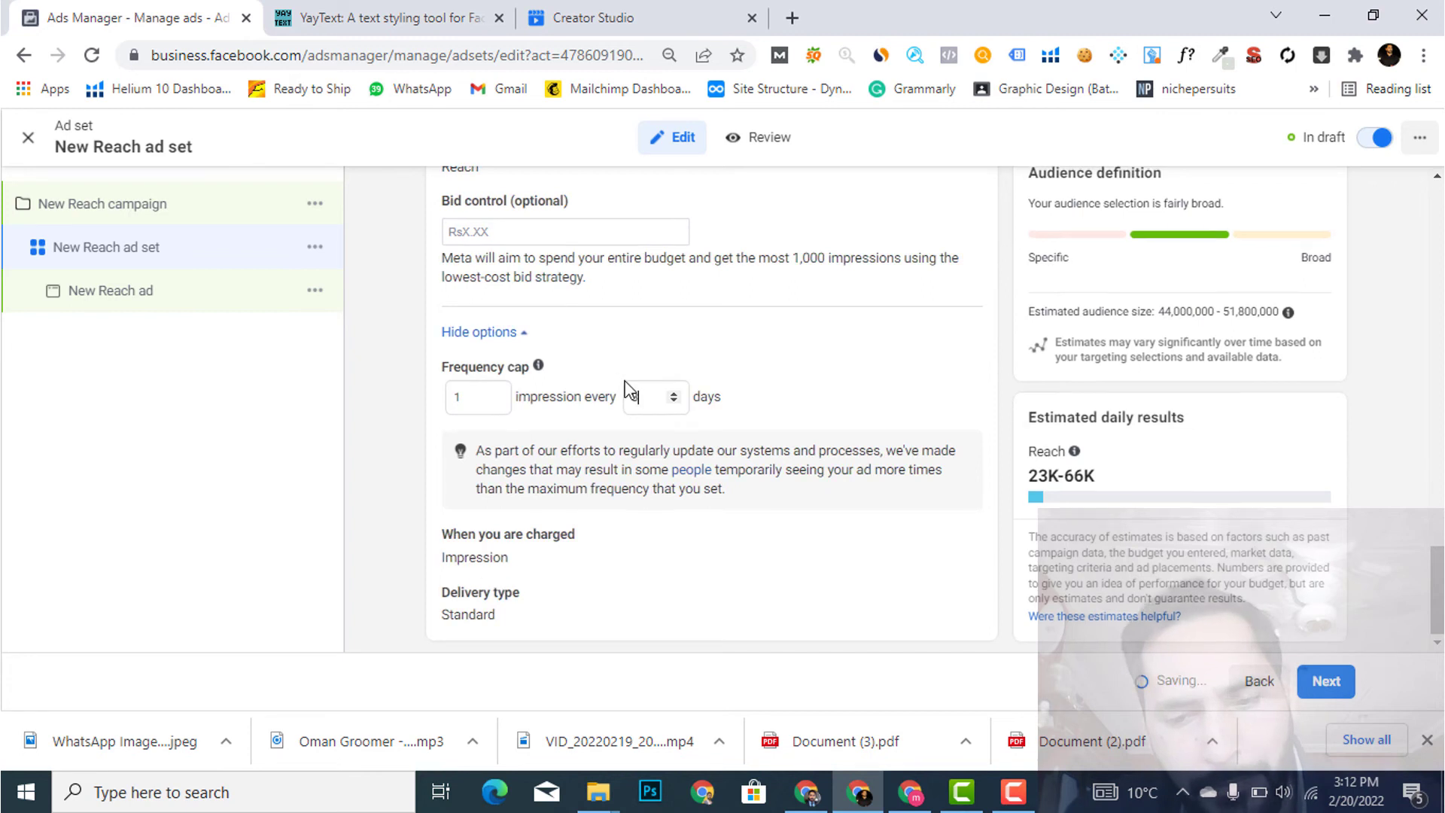
double_click(458, 397)
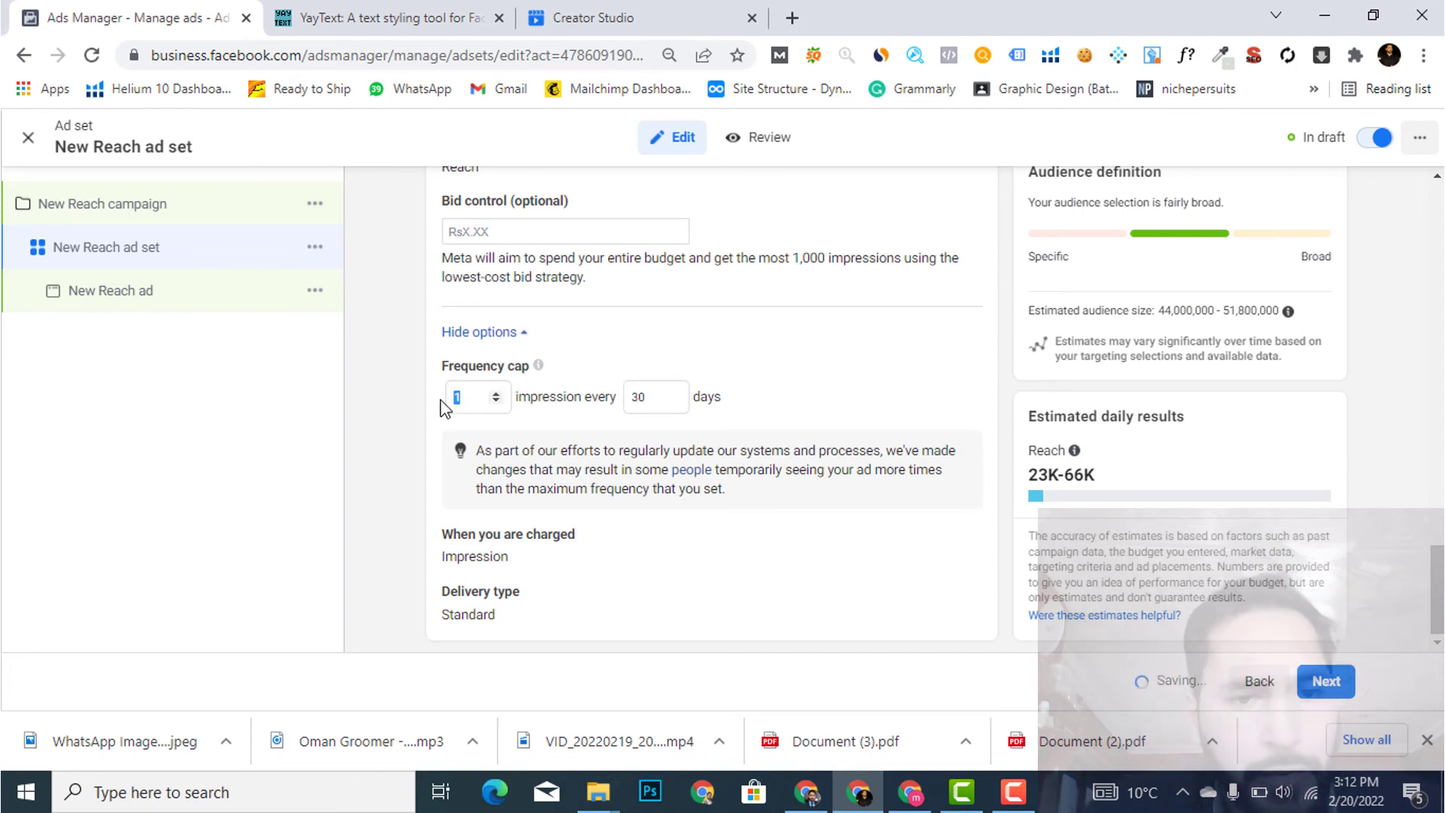
text(3)
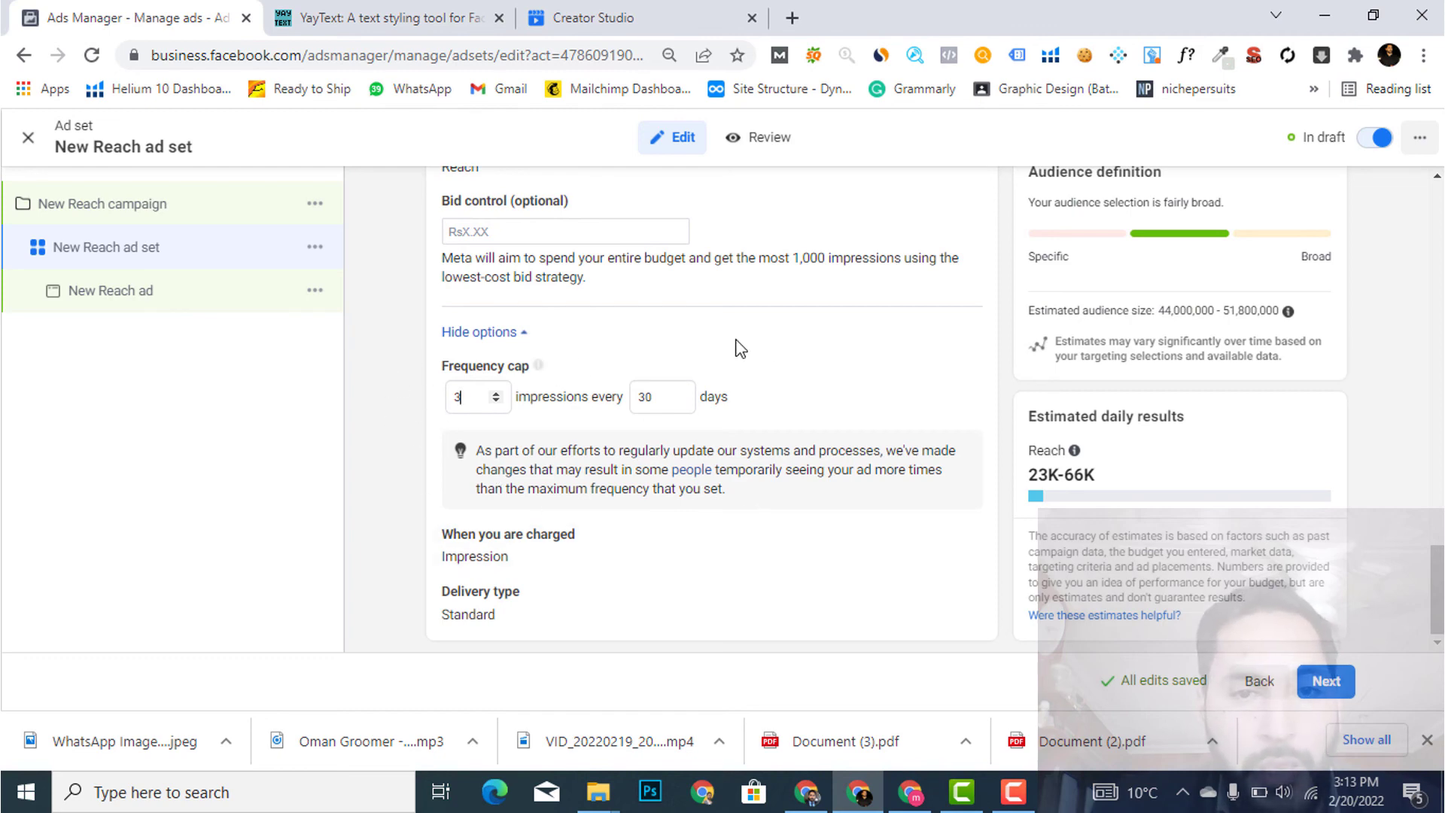
Open the New Reach ad and review its ad creative media, primary text and preview
click(128, 304)
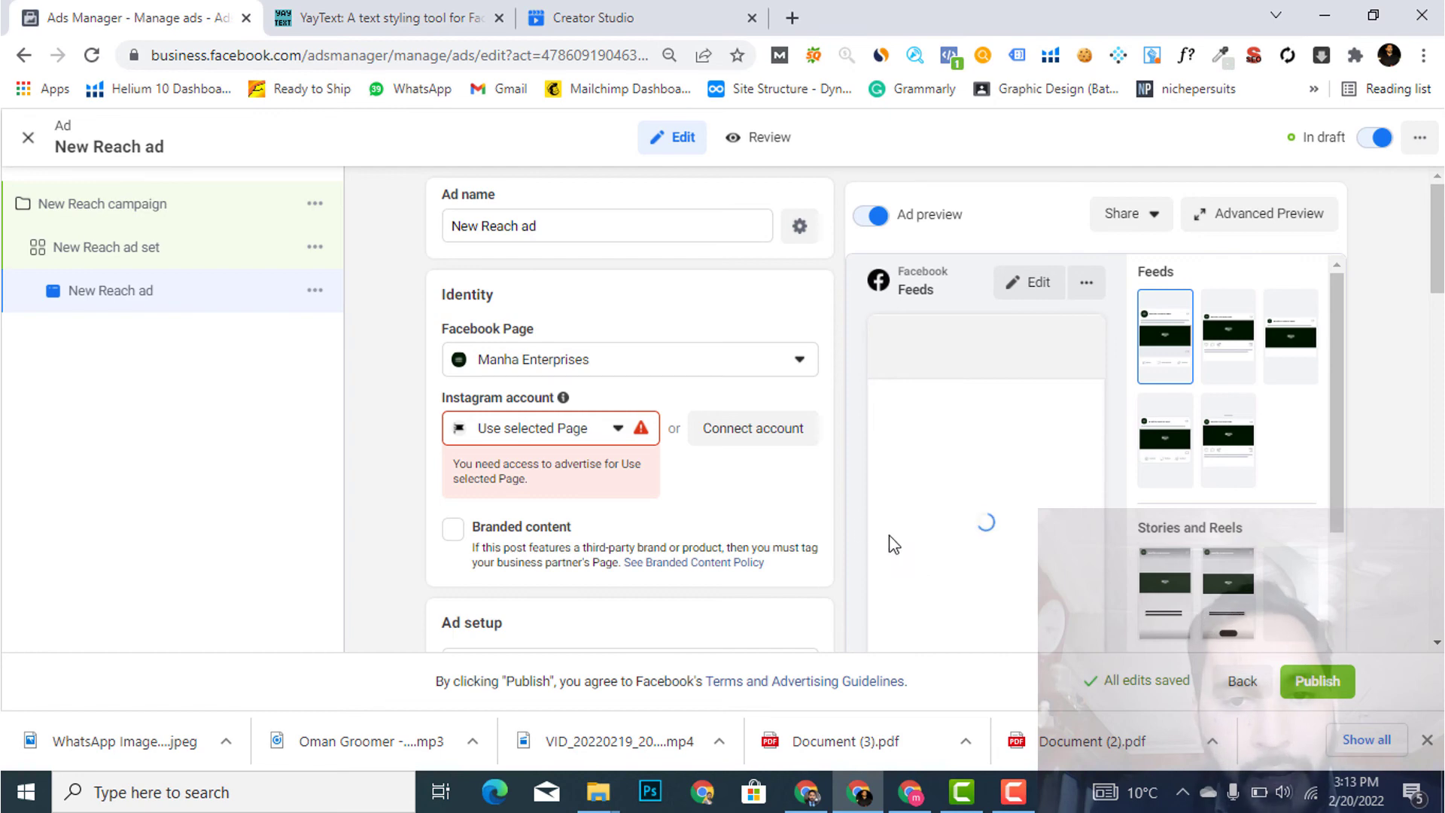
scroll(768, 489, down, 9)
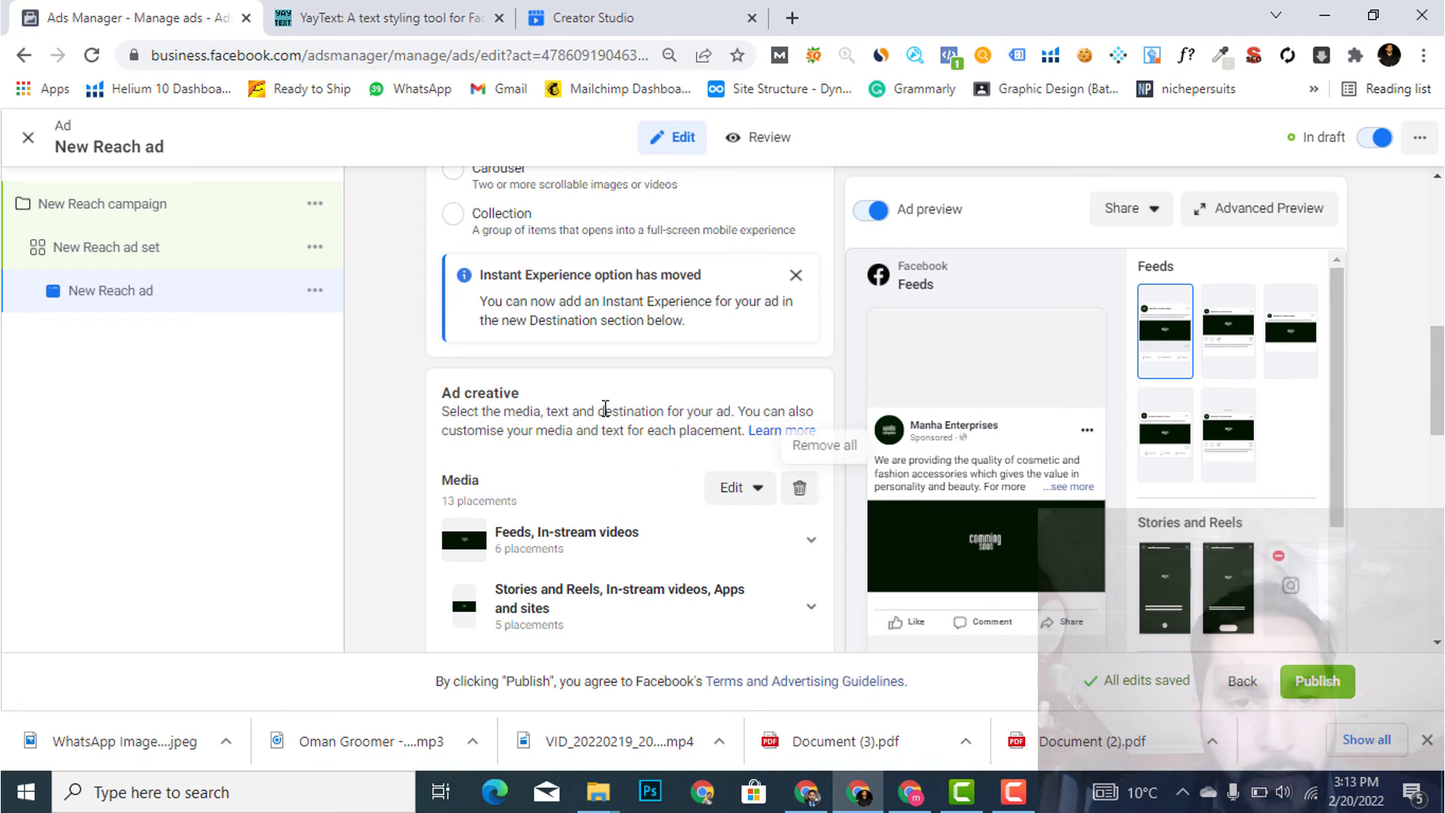
scroll(605, 407, down, 3)
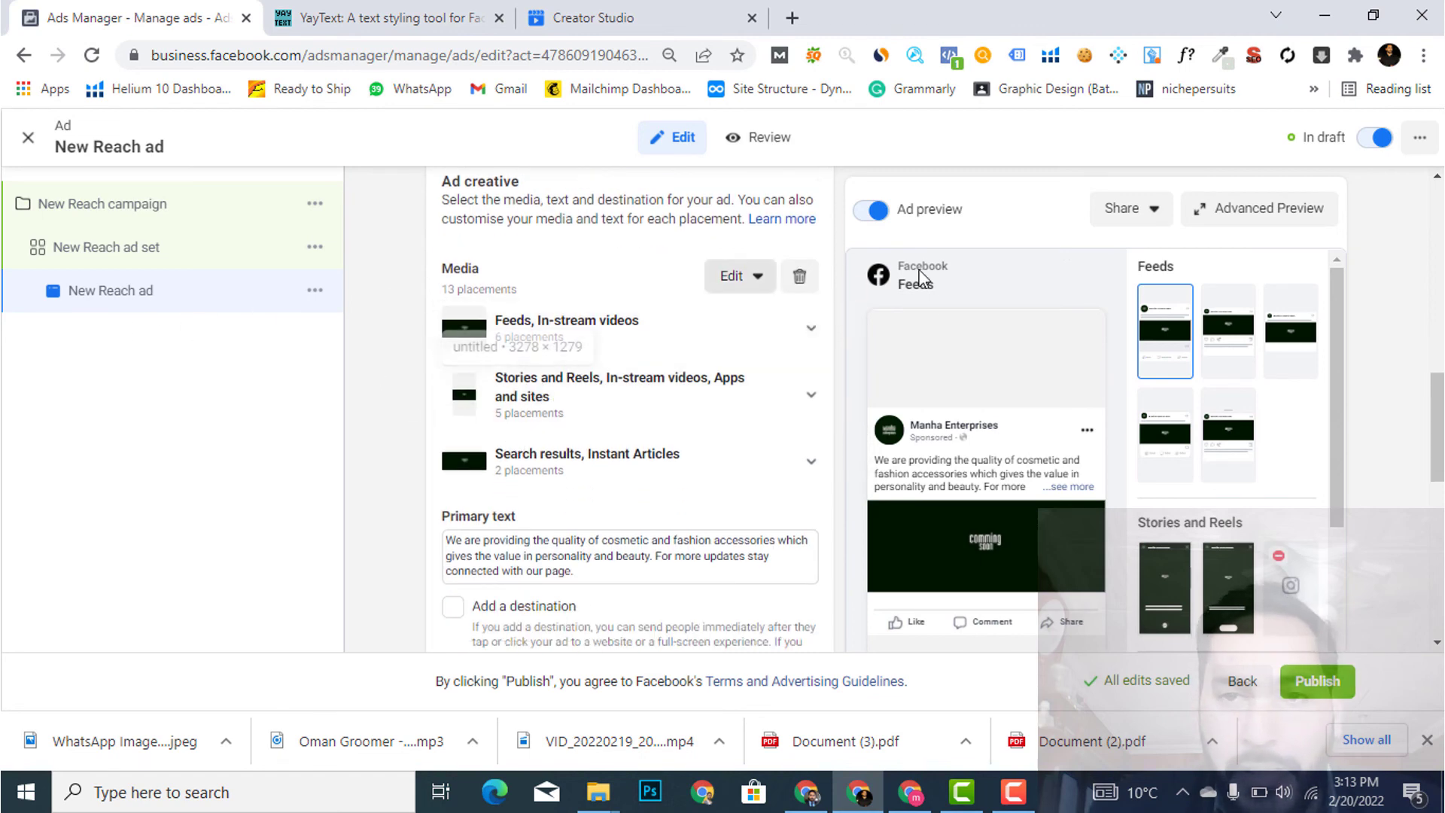